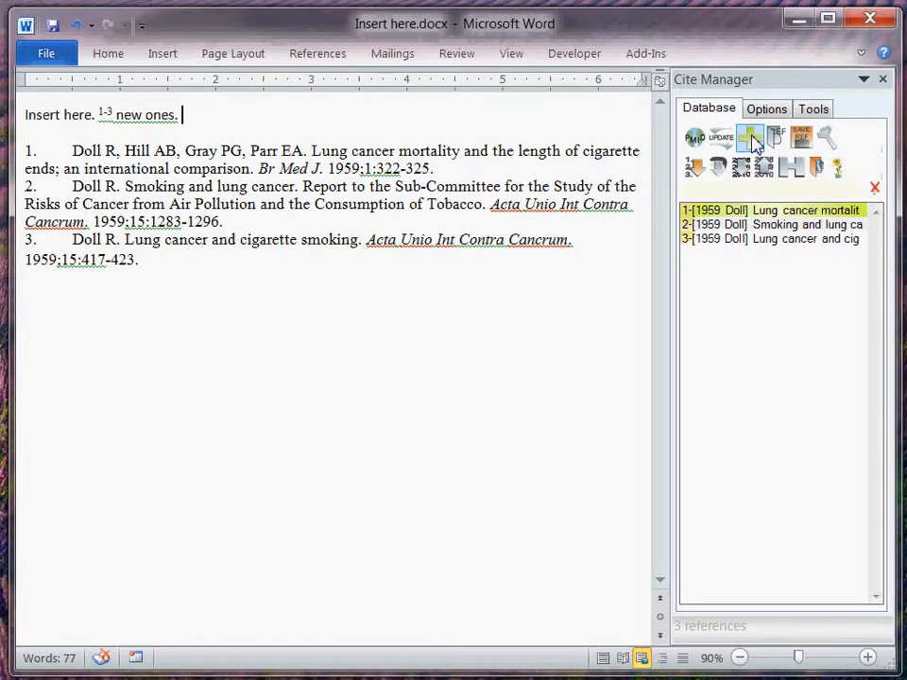
Add a reference with first author bookauthor, year 2011 and title "book title", save it and close the reference editor
{"action": "left_click", "coordinate": [751, 140]}
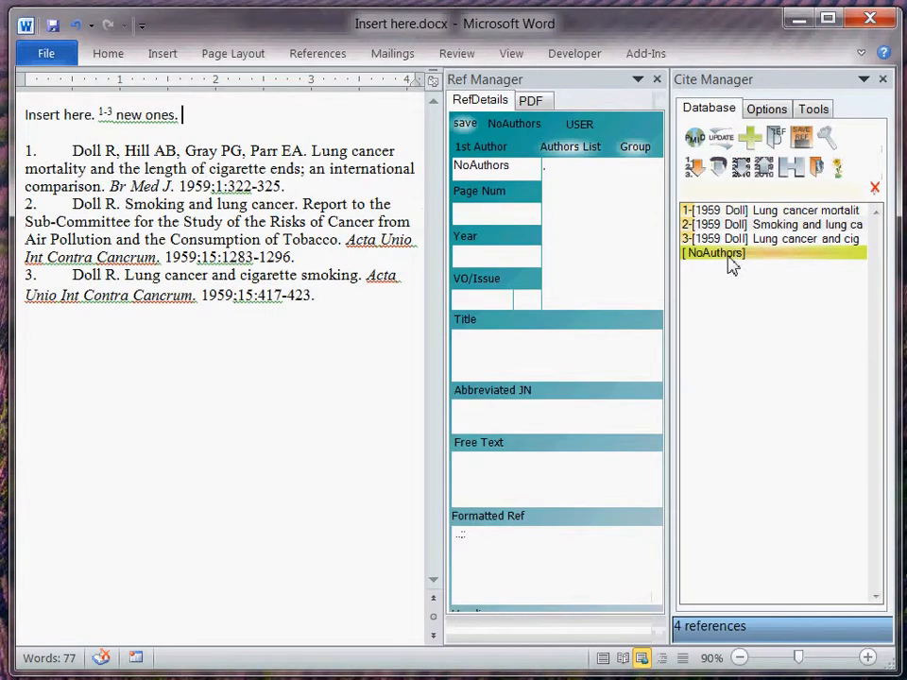
{"action": "double_click", "coordinate": [510, 166]}
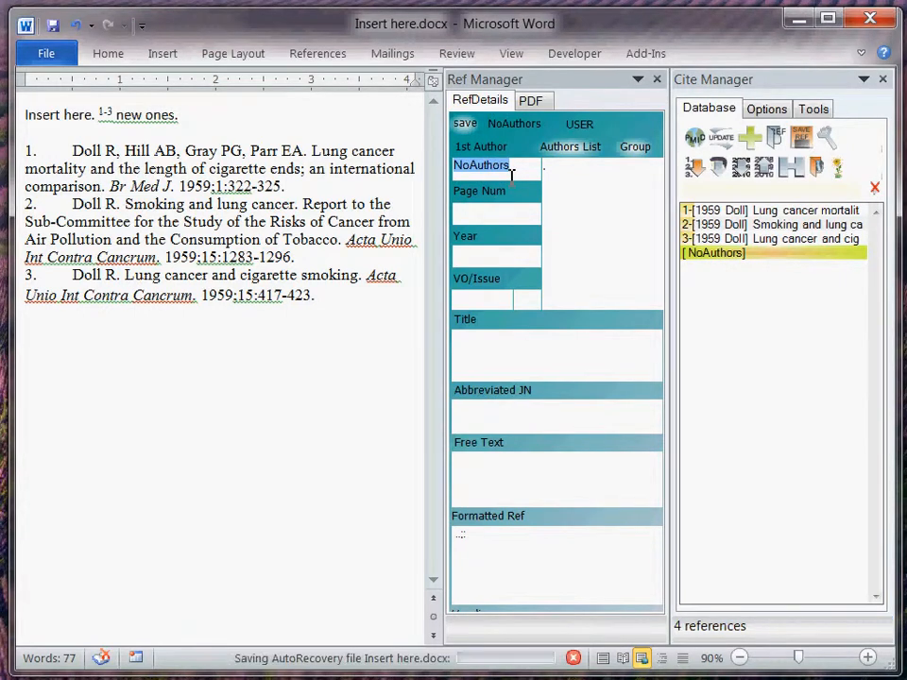
{"action": "type", "text": "booka"}
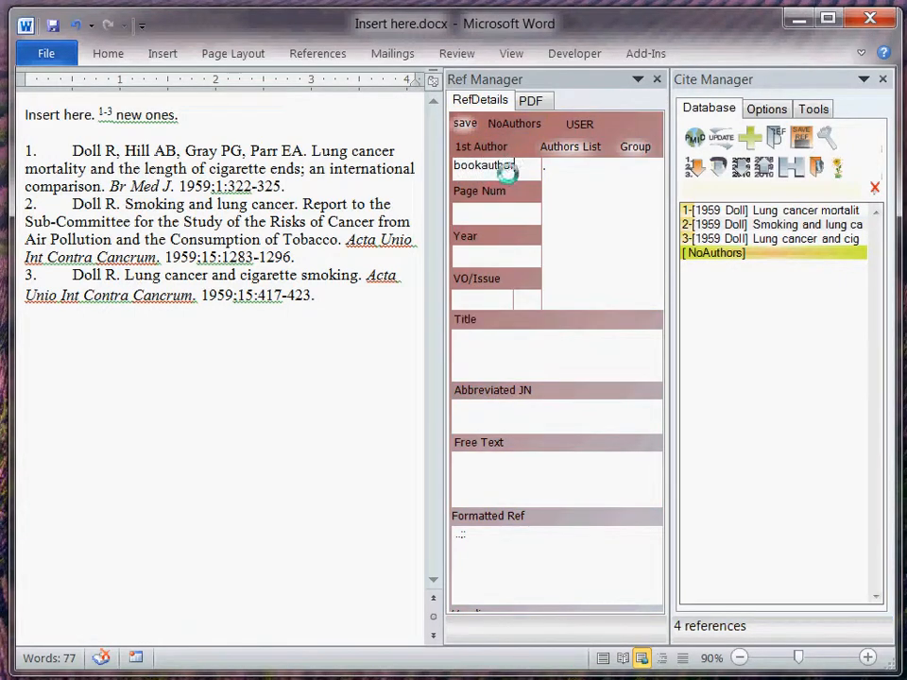
{"action": "left_click", "coordinate": [495, 257]}
{"action": "type", "text": "2011"}
{"action": "left_click", "coordinate": [555, 359]}
{"action": "type", "text": "book title"}
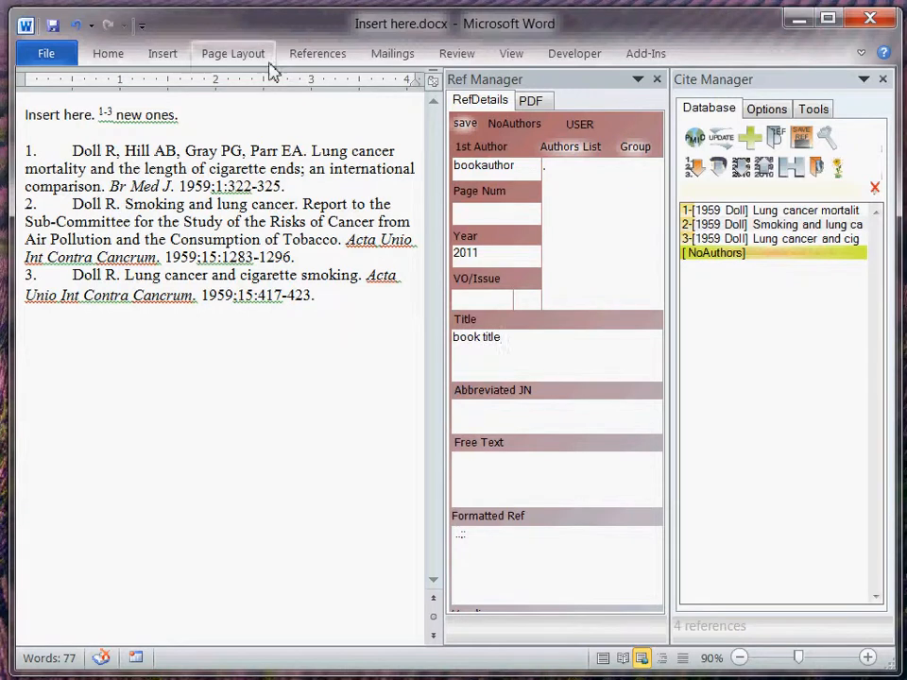
{"action": "left_click", "coordinate": [467, 126]}
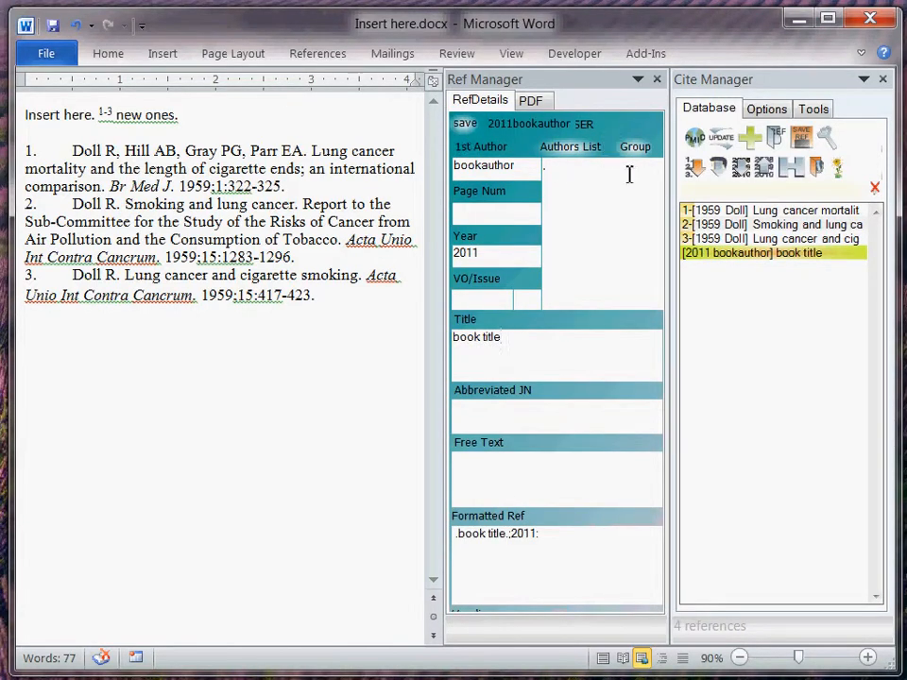
{"action": "left_click", "coordinate": [657, 80]}
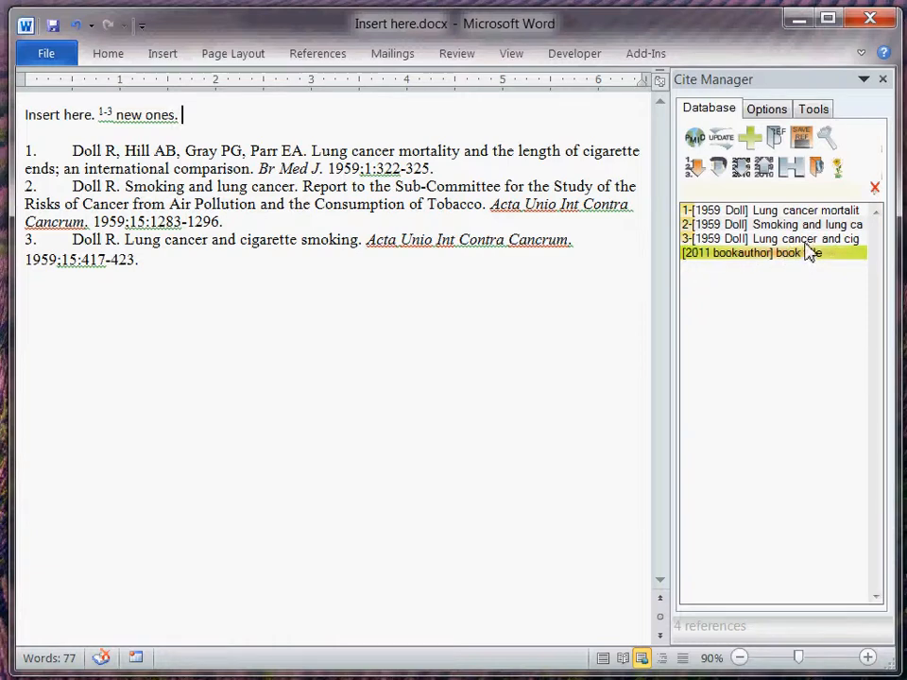
Go through the 1959 references in the citation database and clear the highlighting in the list
{"action": "left_click", "coordinate": [805, 242]}
{"action": "left_click", "coordinate": [807, 224]}
{"action": "left_click", "coordinate": [805, 211]}
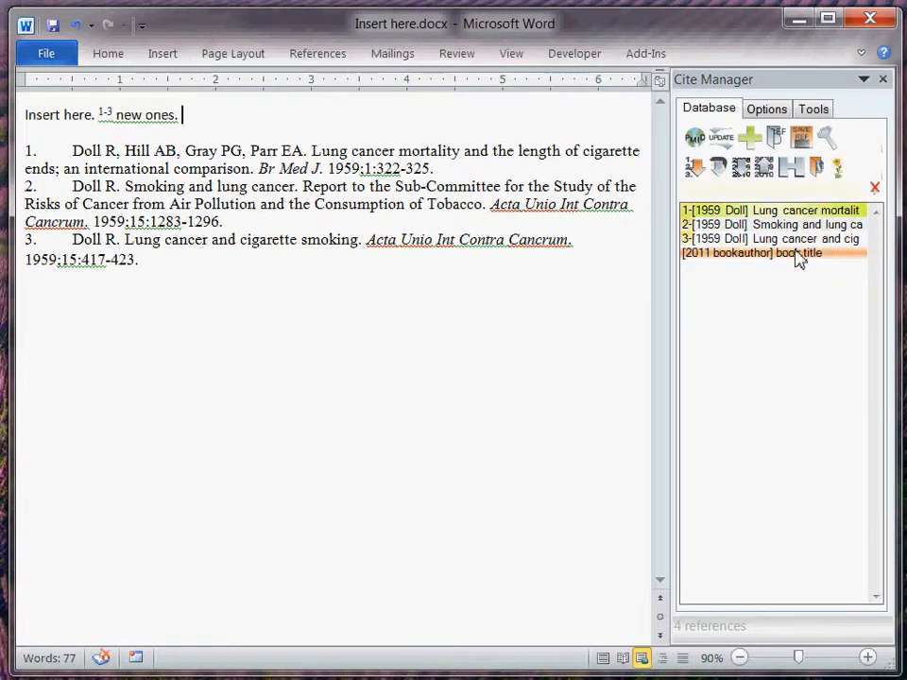
{"action": "left_click", "coordinate": [790, 224]}
{"action": "right_click", "coordinate": [790, 223]}
{"action": "left_click", "coordinate": [831, 252]}
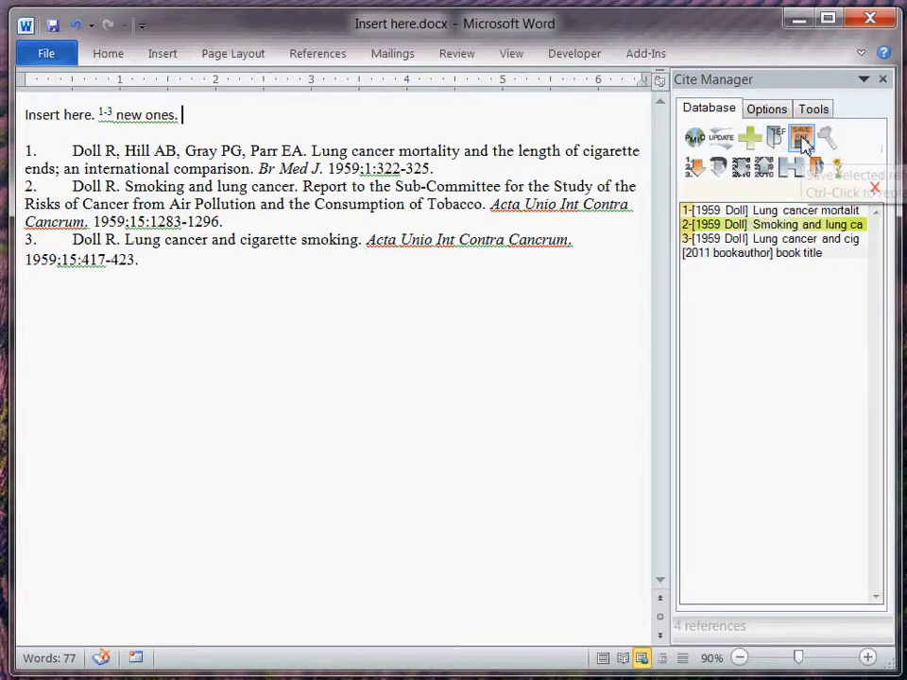
Save the citation database as a text file, inspect Insert here.txt in the text editor and return to the document
{"action": "left_click", "coordinate": [802, 140]}
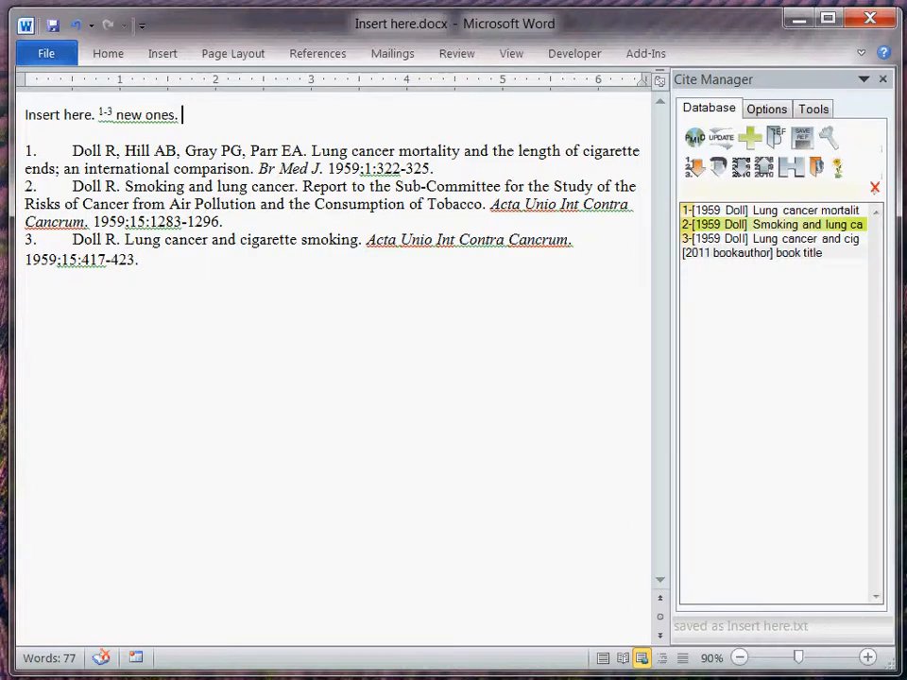
{"action": "key", "text": "alt+Tab"}
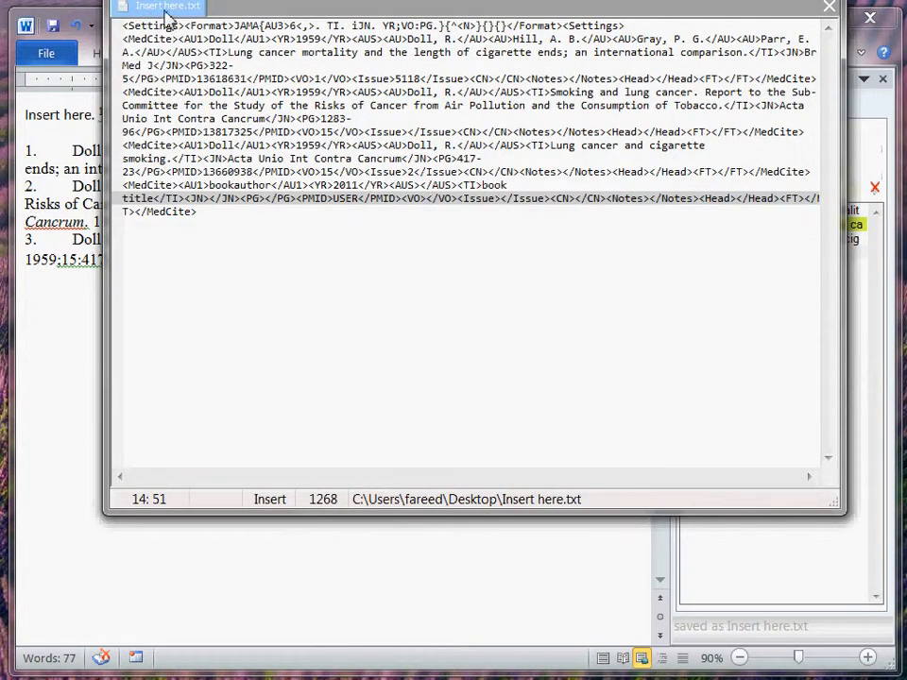
{"action": "left_click_drag", "start_coordinate": [425, 0], "coordinate": [784, 2]}
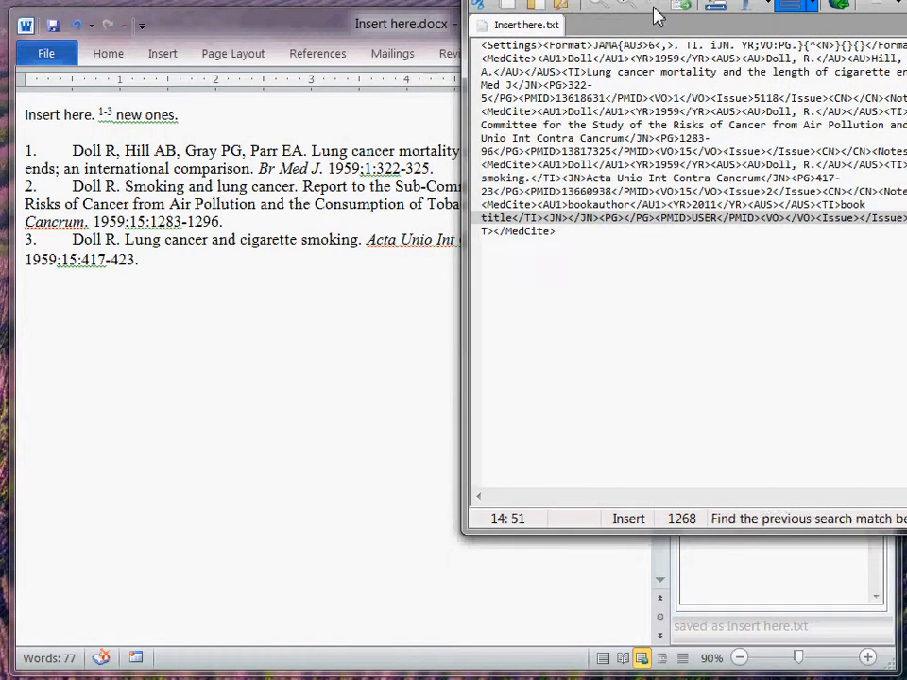
{"action": "left_click_drag", "start_coordinate": [850, 0], "coordinate": [446, 0]}
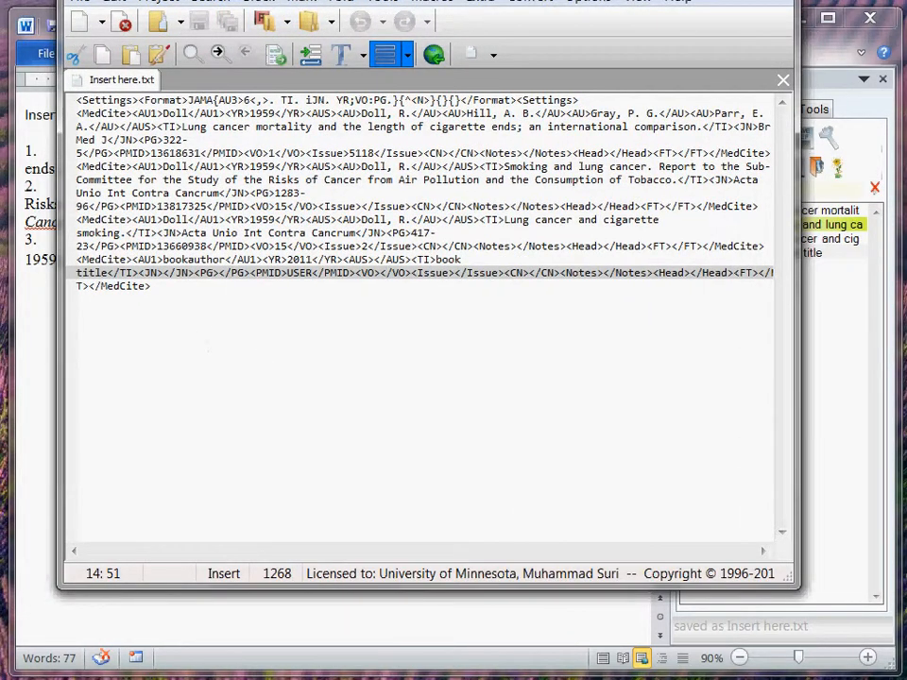
{"action": "left_click", "coordinate": [777, 0]}
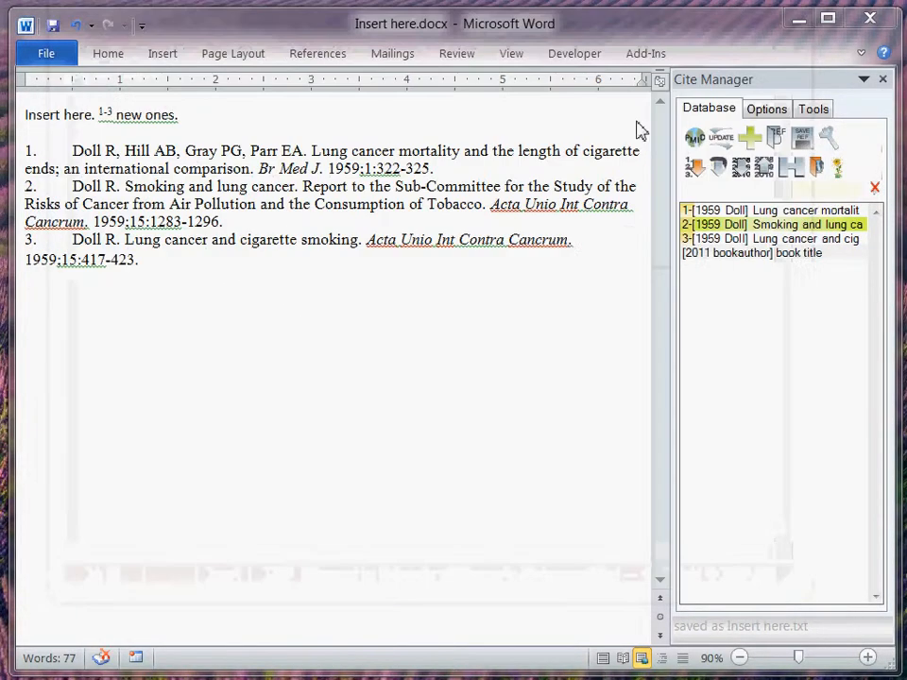
Copy the first eleven results of the PubMed search into the citation database and clear their highlighting
{"action": "left_click", "coordinate": [784, 253]}
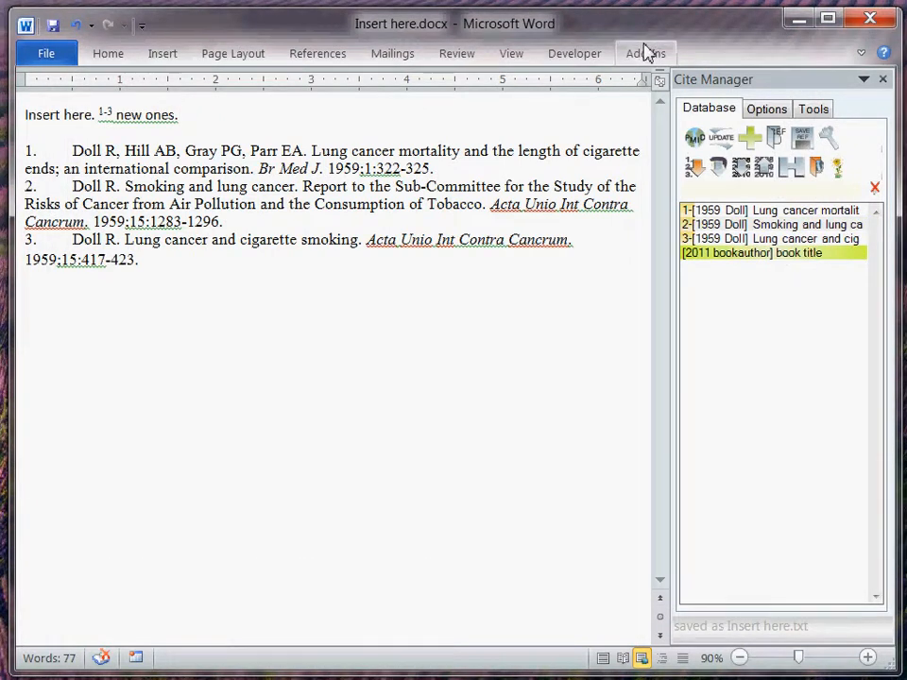
{"action": "left_click", "coordinate": [643, 54]}
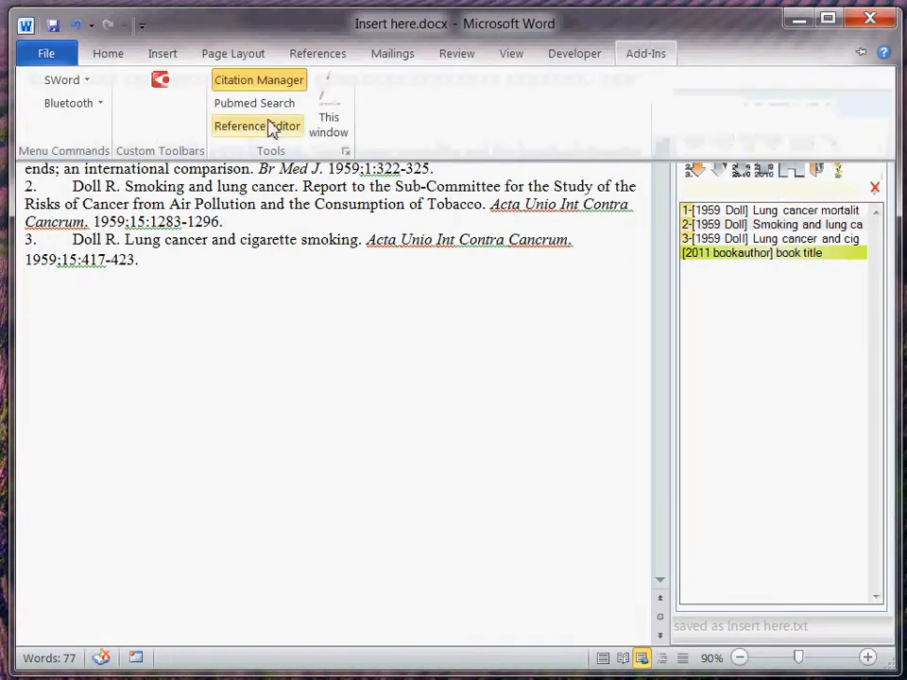
{"action": "left_click", "coordinate": [255, 102]}
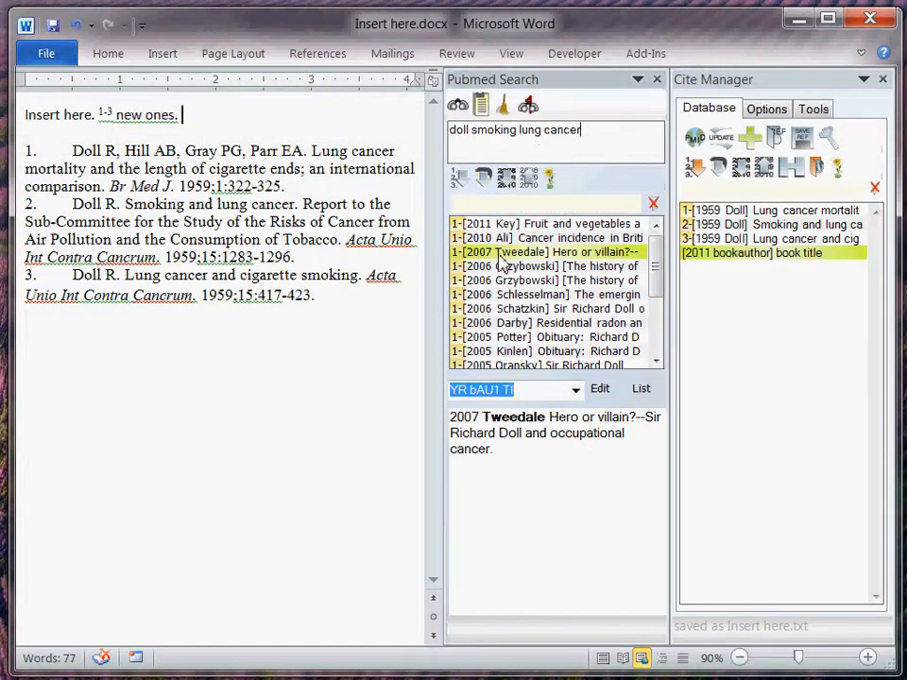
{"action": "left_click", "coordinate": [500, 224]}
{"action": "left_click_drag", "start_coordinate": [659, 261], "coordinate": [655, 282]}
{"action": "left_click", "coordinate": [560, 309], "text": "shift"}
{"action": "right_click", "coordinate": [535, 240]}
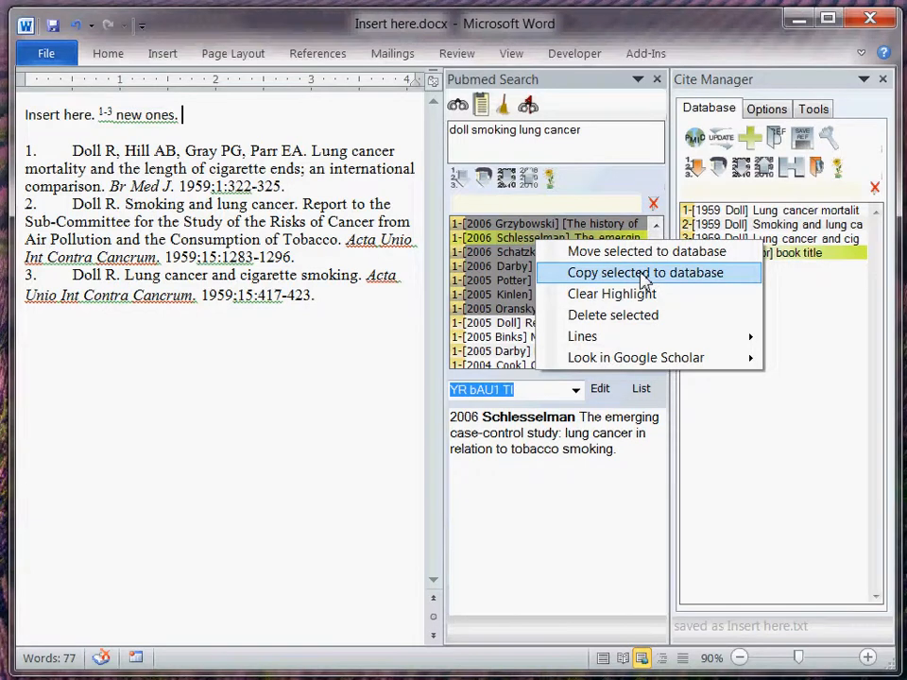
{"action": "left_click", "coordinate": [645, 276]}
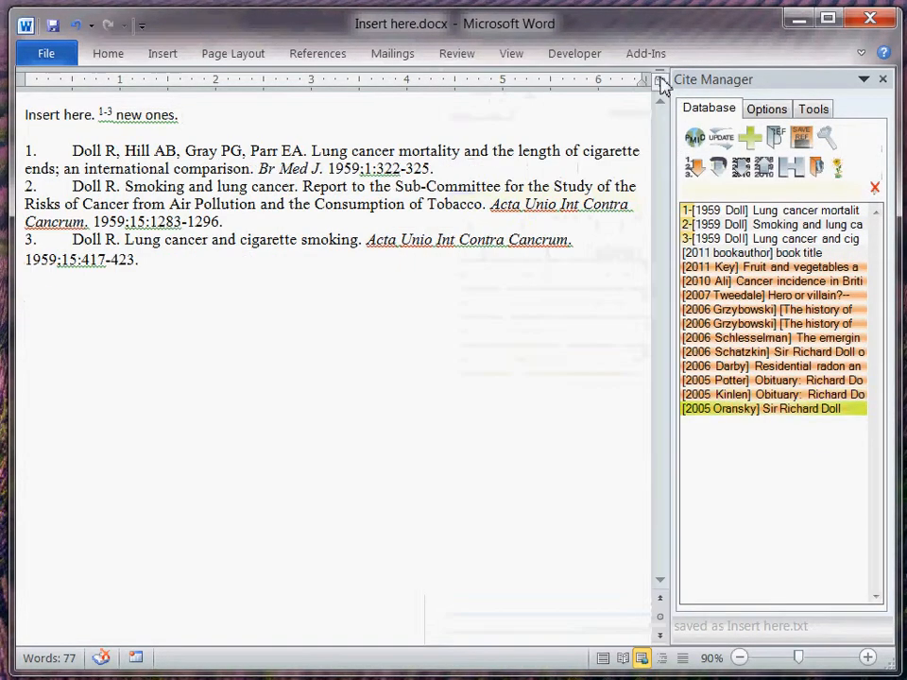
{"action": "left_click", "coordinate": [658, 79]}
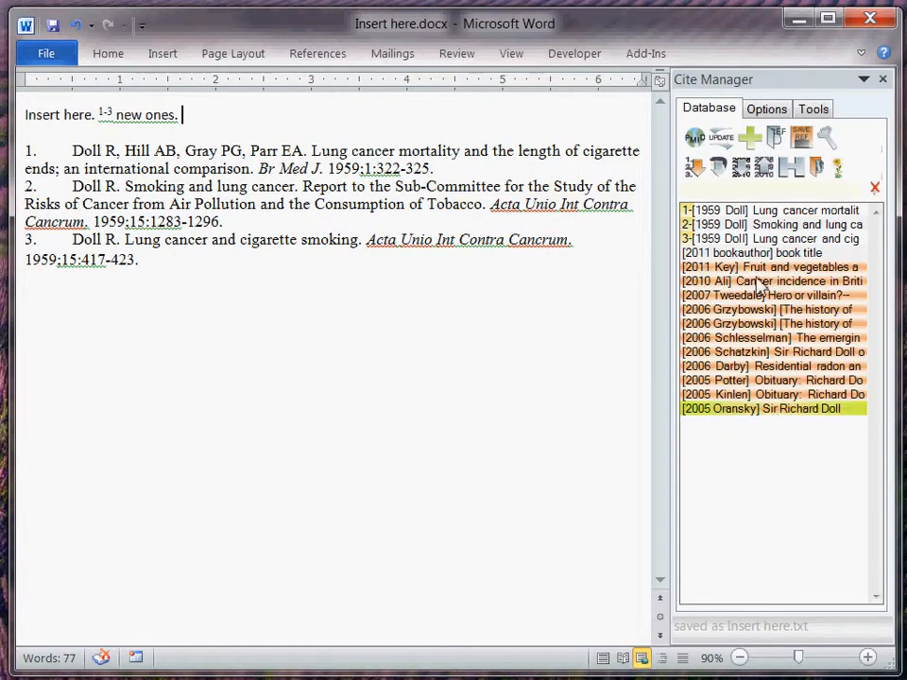
{"action": "right_click", "coordinate": [741, 268]}
{"action": "left_click", "coordinate": [820, 306]}
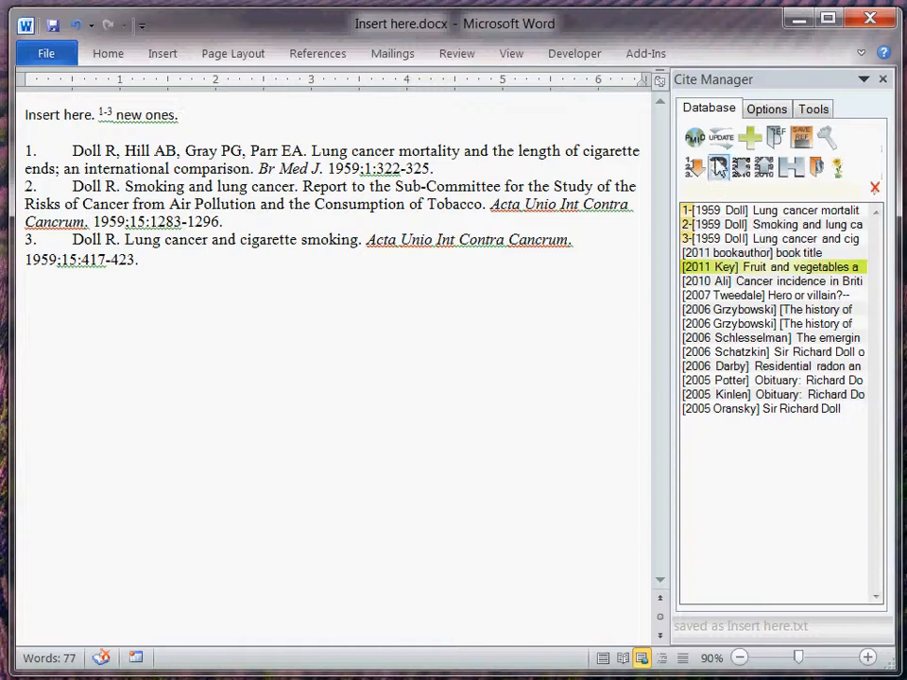
Try sorting the references by author and ascending year, settle on descending year, and display the list under headings
{"action": "left_click", "coordinate": [720, 168]}
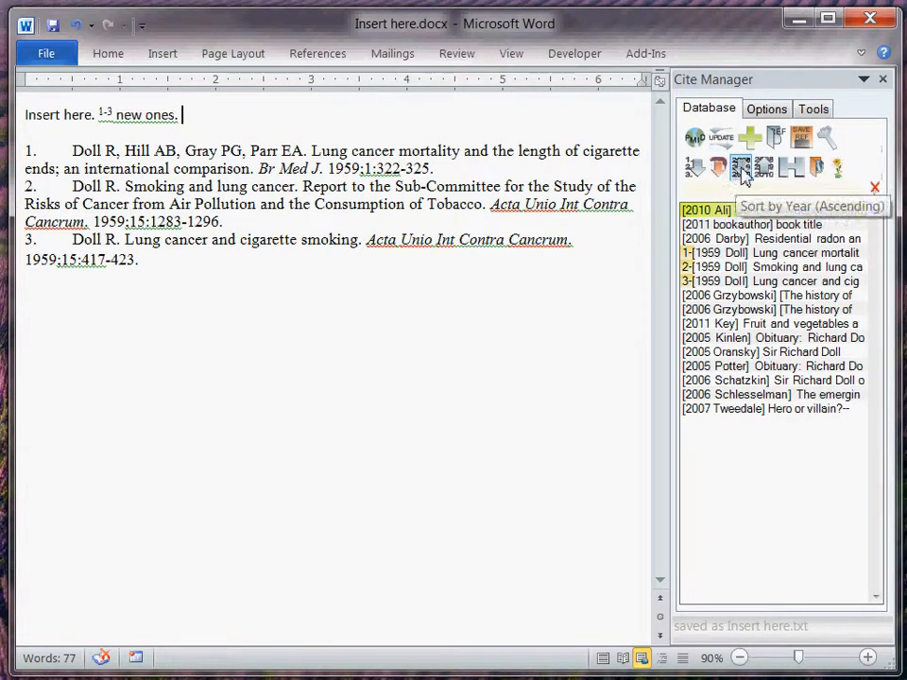
{"action": "left_click", "coordinate": [741, 170]}
{"action": "left_click", "coordinate": [767, 172]}
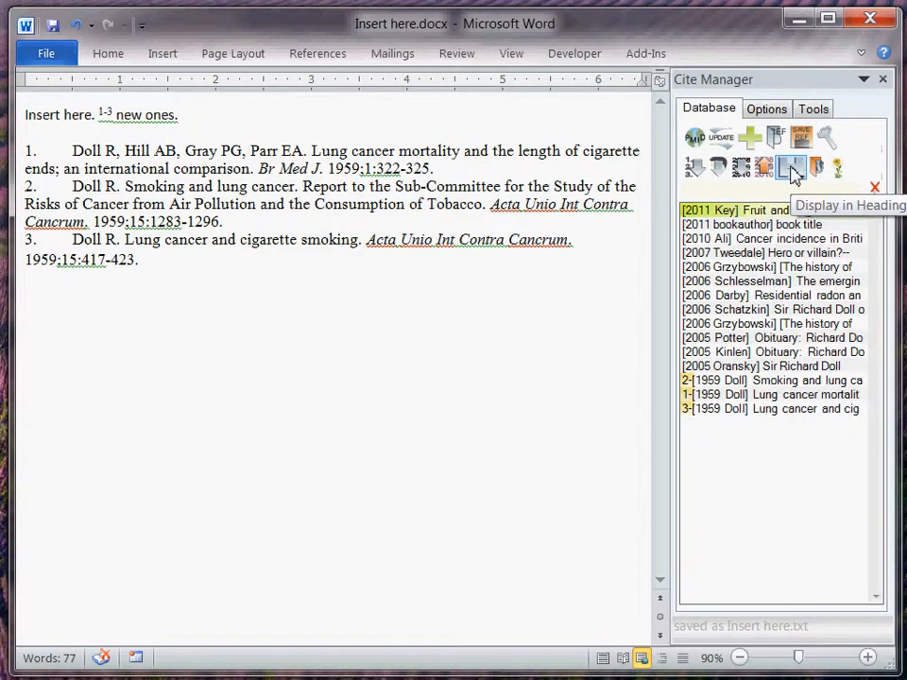
{"action": "left_click", "coordinate": [794, 170]}
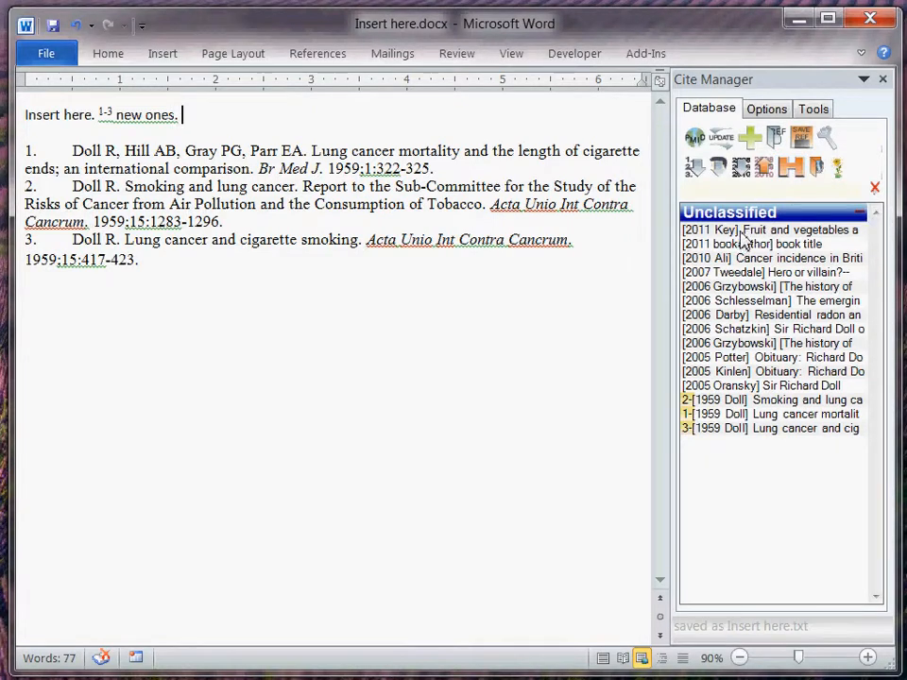
Assign the heading "original" to the 1959 smoking and lung cancer reference, save it and refresh the grouped list
{"action": "left_click", "coordinate": [738, 402]}
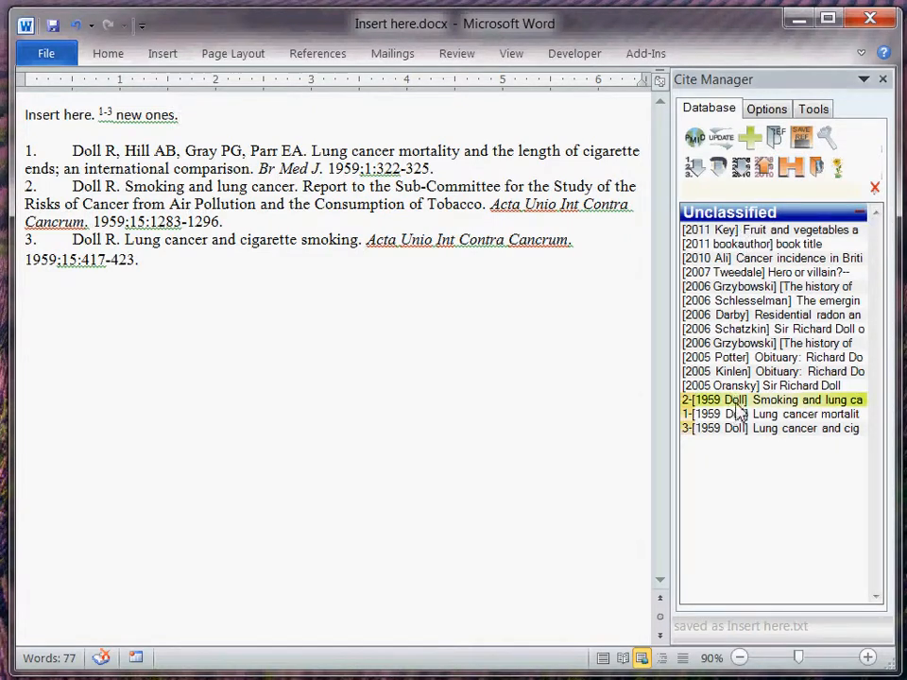
{"action": "double_click", "coordinate": [796, 403]}
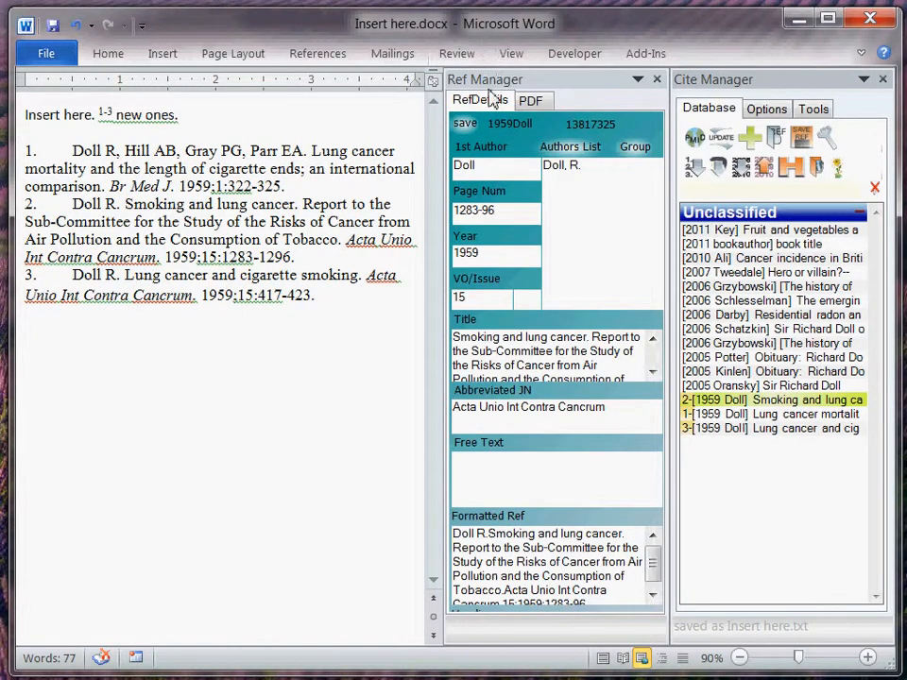
{"action": "left_click_drag", "start_coordinate": [594, 442], "coordinate": [575, 145]}
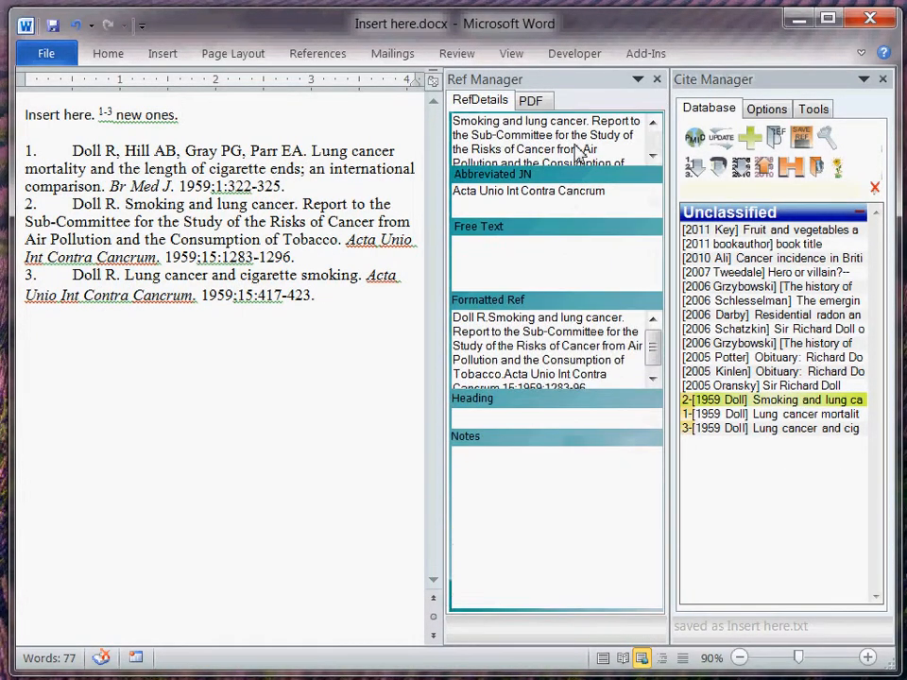
{"action": "left_click", "coordinate": [516, 422]}
{"action": "type", "text": "original"}
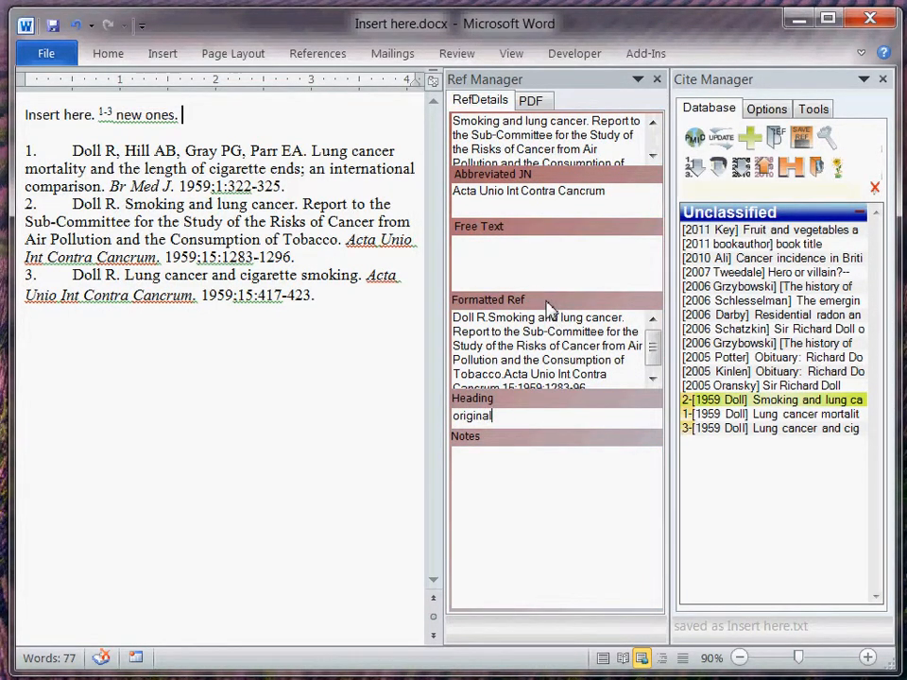
{"action": "scroll", "coordinate": [529, 330], "scroll_direction": "up", "scroll_amount": 3}
{"action": "left_click", "coordinate": [463, 124]}
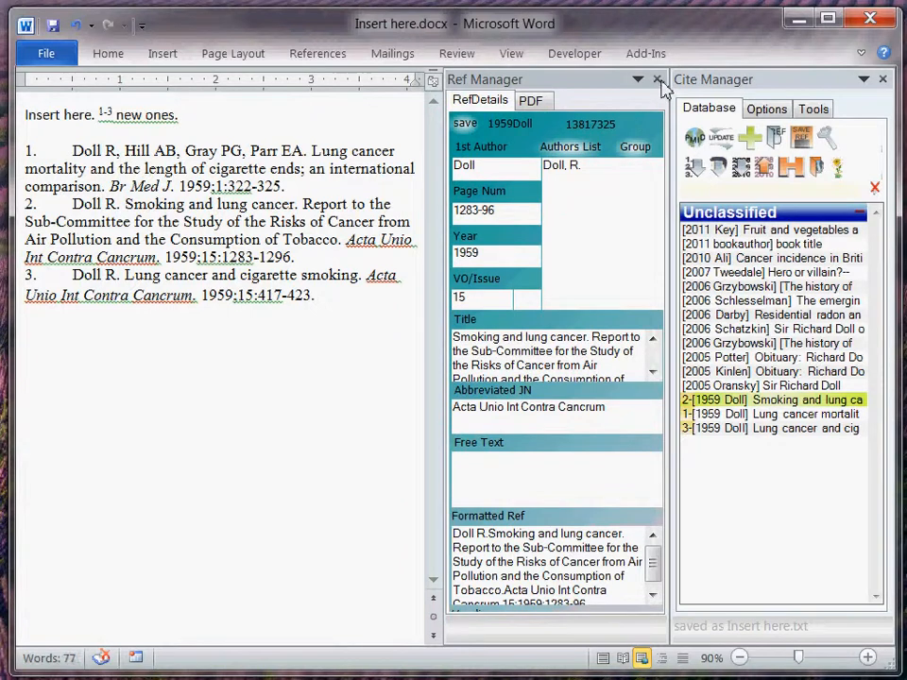
{"action": "left_click", "coordinate": [658, 80]}
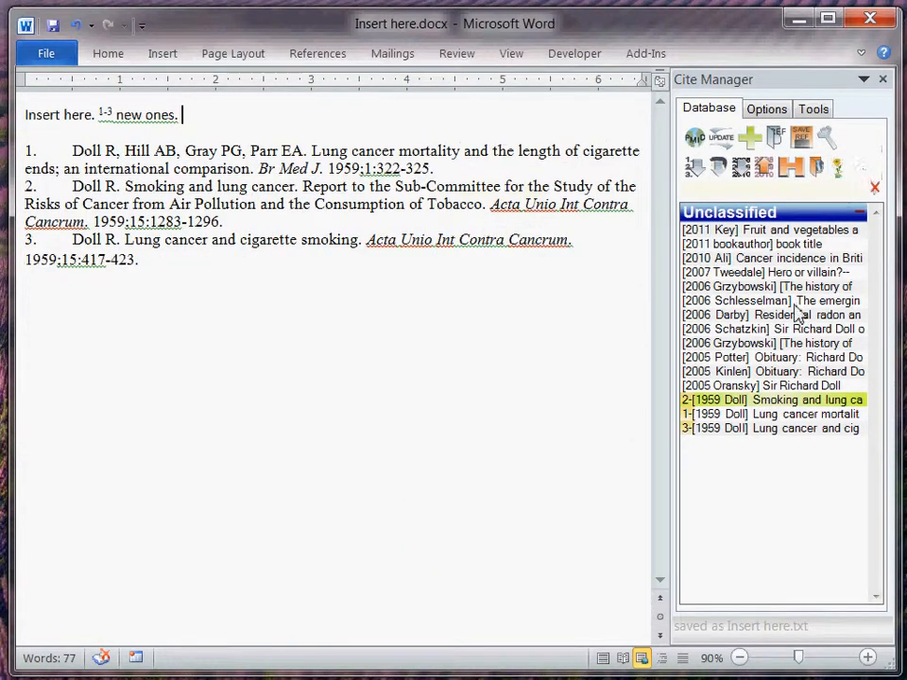
{"action": "left_click", "coordinate": [837, 170]}
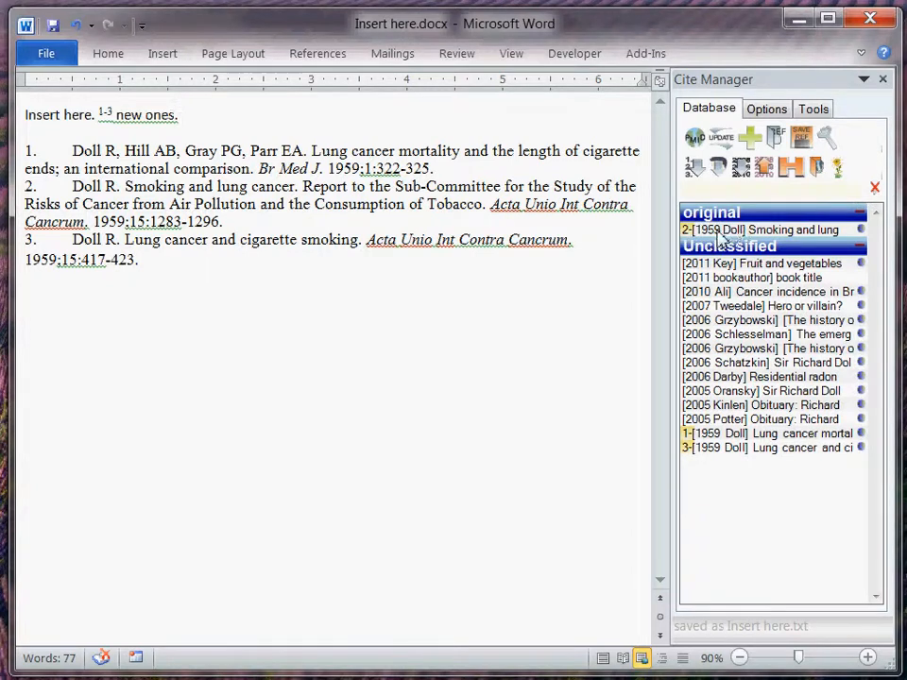
Move cited references 1 and 3 from Unclassified to the original heading and save the database to its text file
{"action": "left_click", "coordinate": [750, 437]}
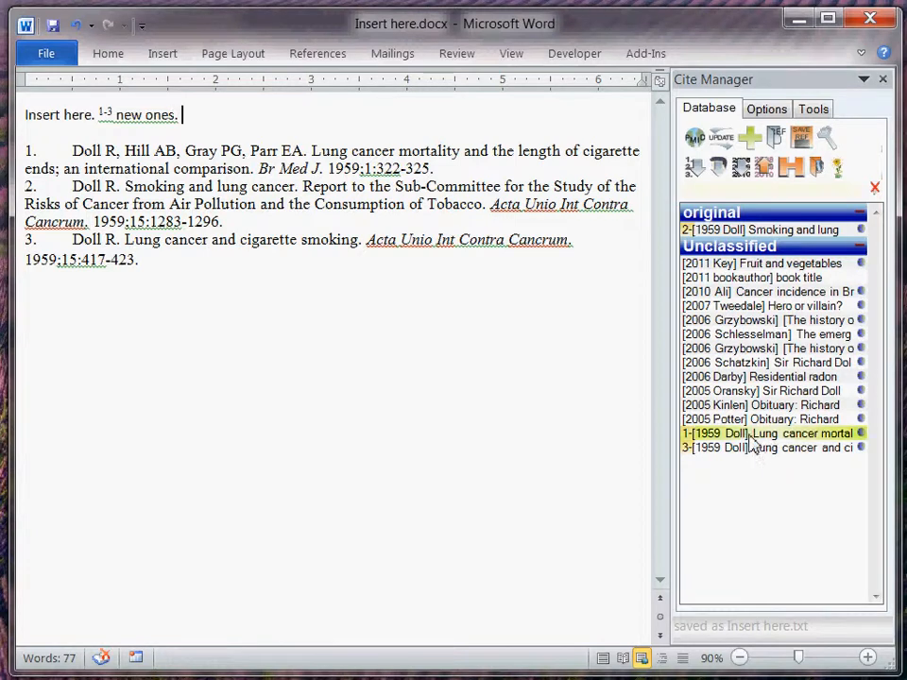
{"action": "left_click_drag", "start_coordinate": [748, 232], "coordinate": [749, 233]}
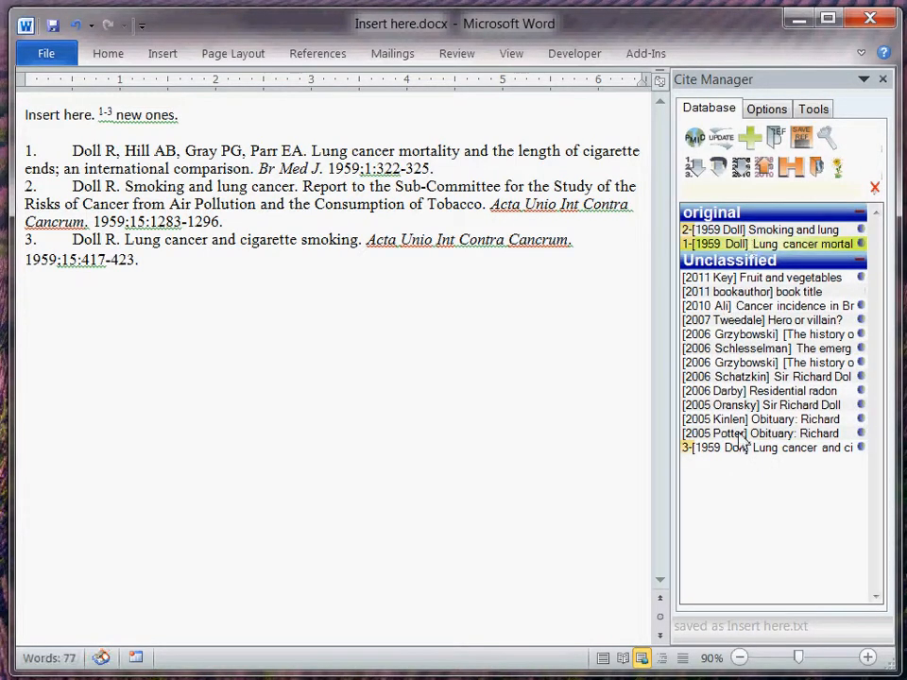
{"action": "left_click", "coordinate": [733, 449]}
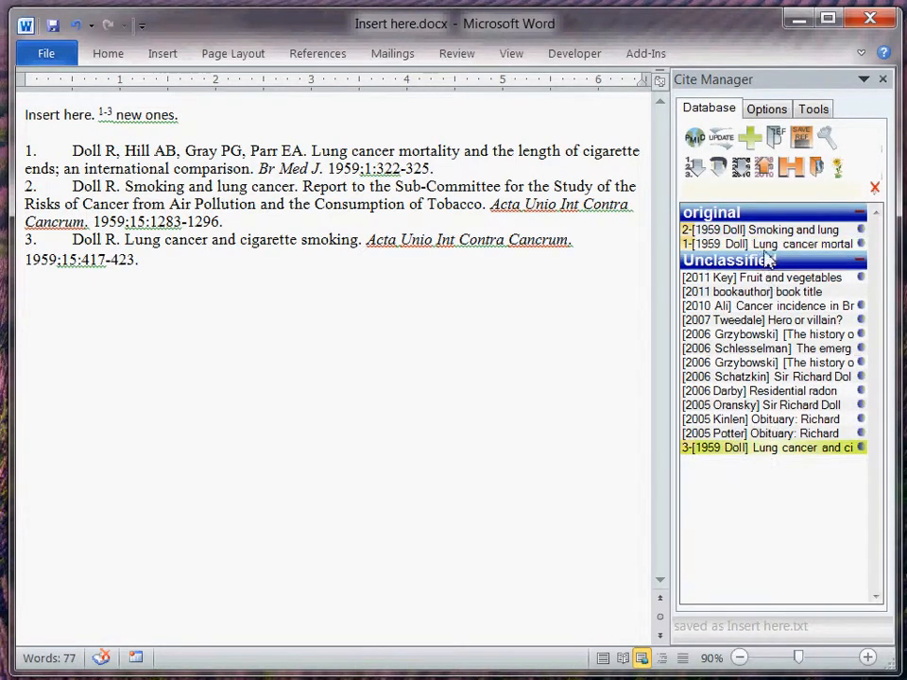
{"action": "left_click_drag", "start_coordinate": [770, 258], "coordinate": [767, 254]}
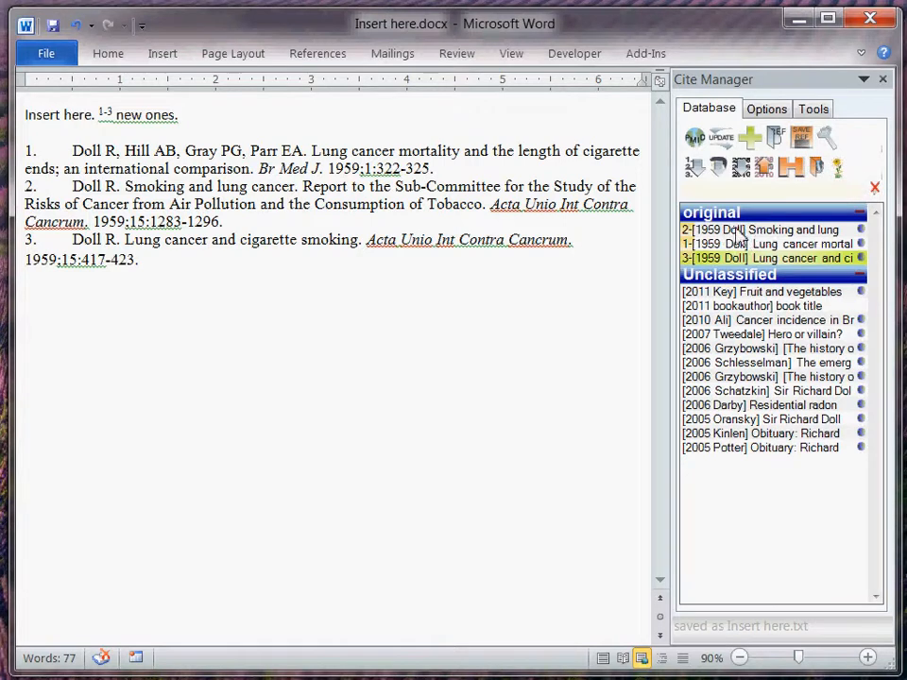
{"action": "left_click", "coordinate": [804, 139]}
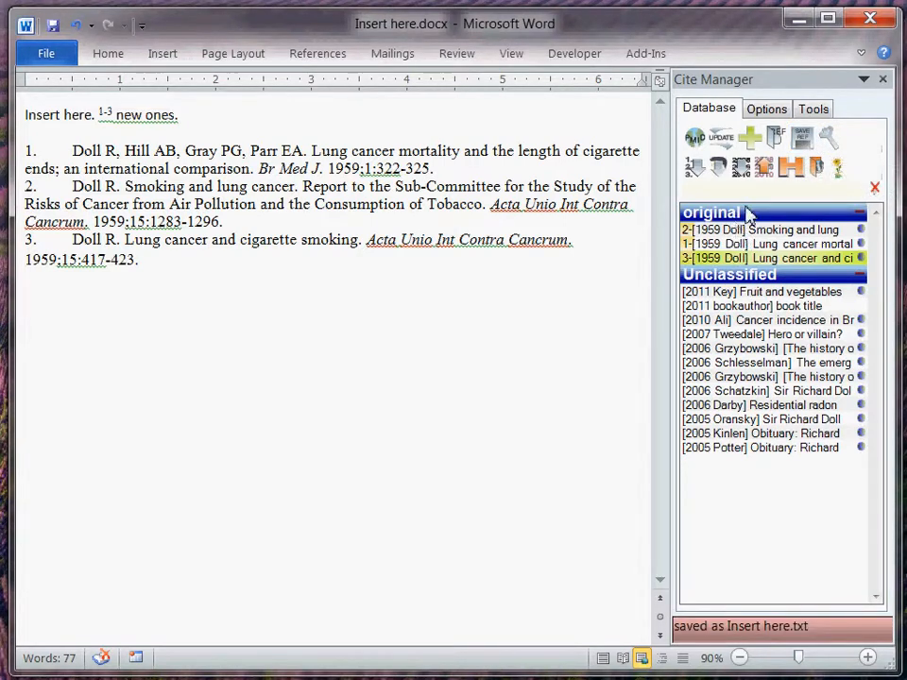
Rename the Unclassified heading in the citation database to "New"
{"action": "right_click", "coordinate": [741, 272]}
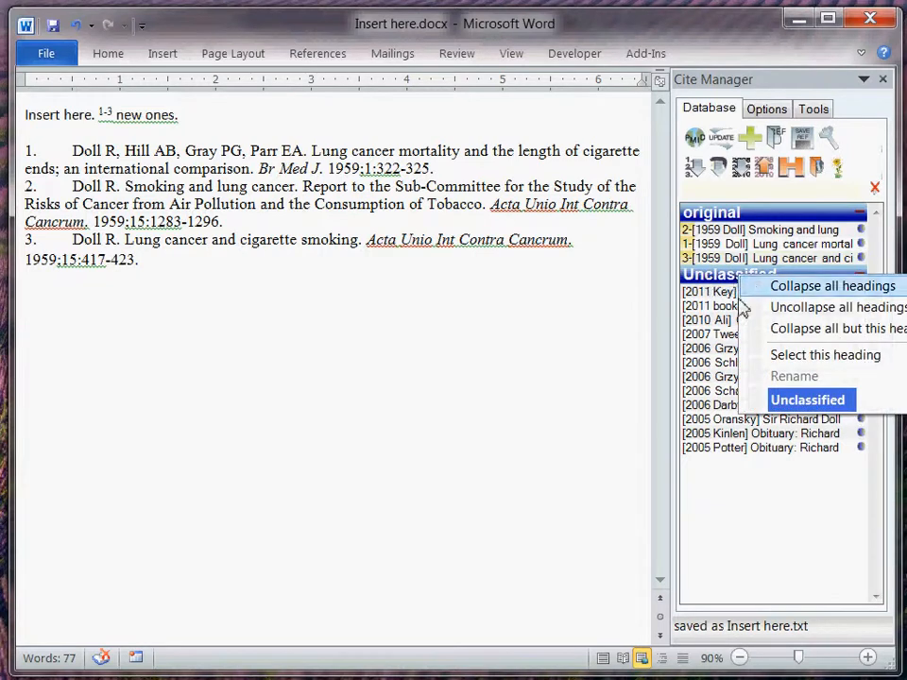
{"action": "type", "text": "New"}
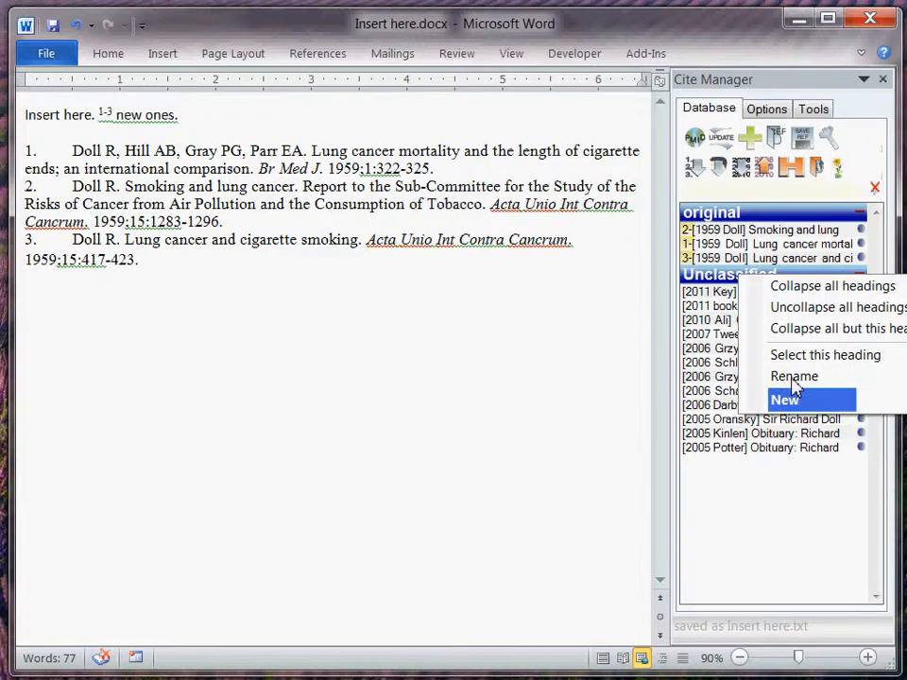
{"action": "left_click", "coordinate": [794, 378]}
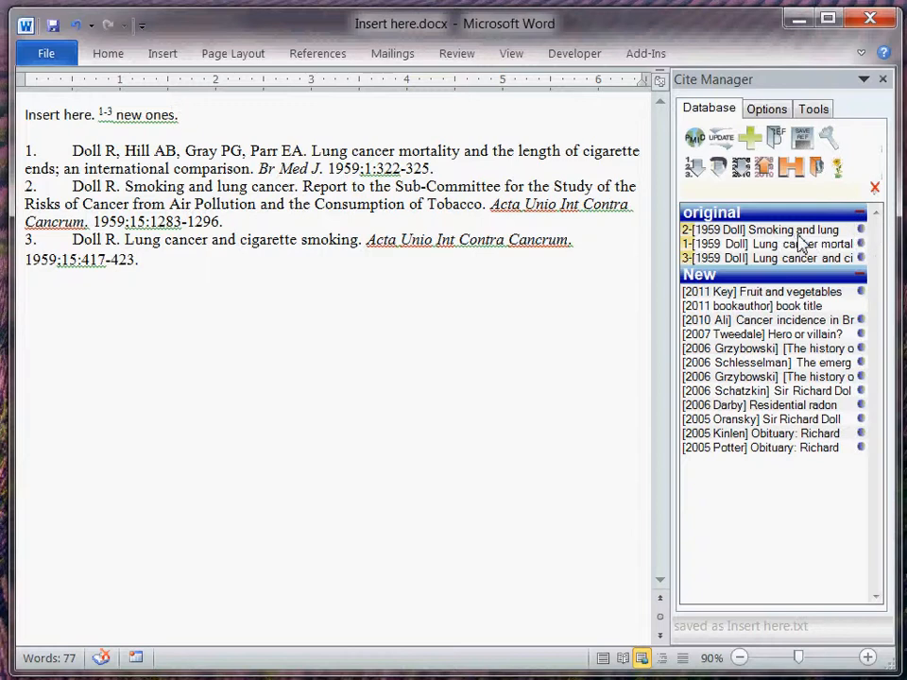
View the details of the 2011 fruit and vegetables reference and the 2011 book title reference
{"action": "left_click", "coordinate": [761, 308]}
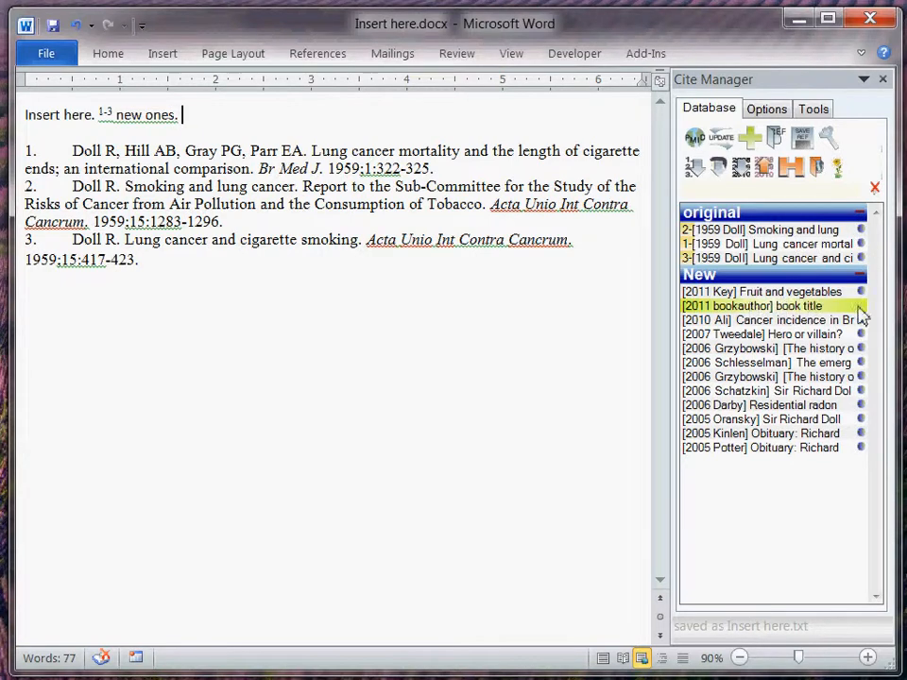
{"action": "double_click", "coordinate": [785, 292]}
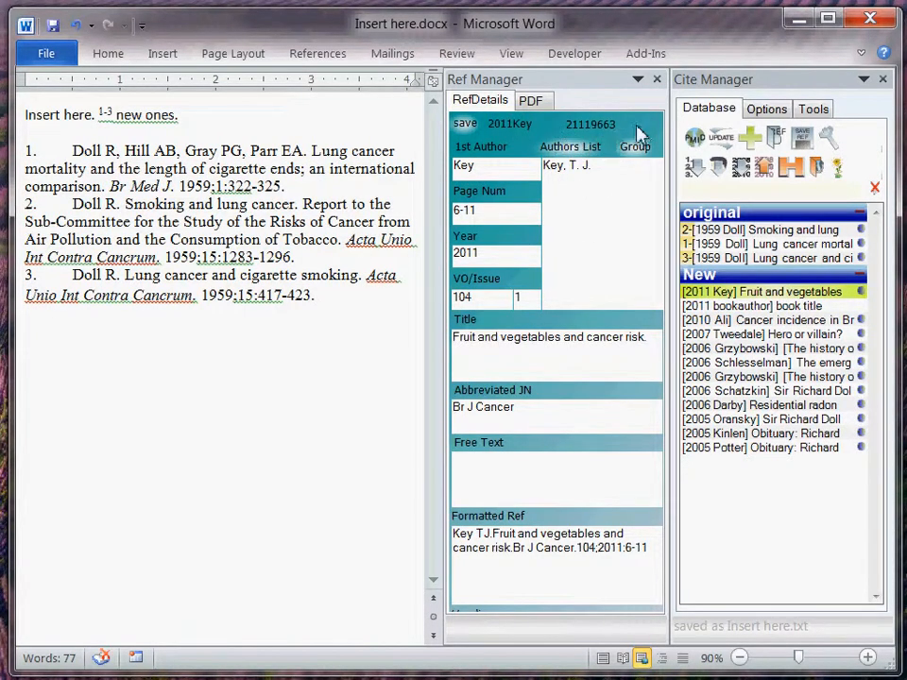
{"action": "double_click", "coordinate": [746, 307]}
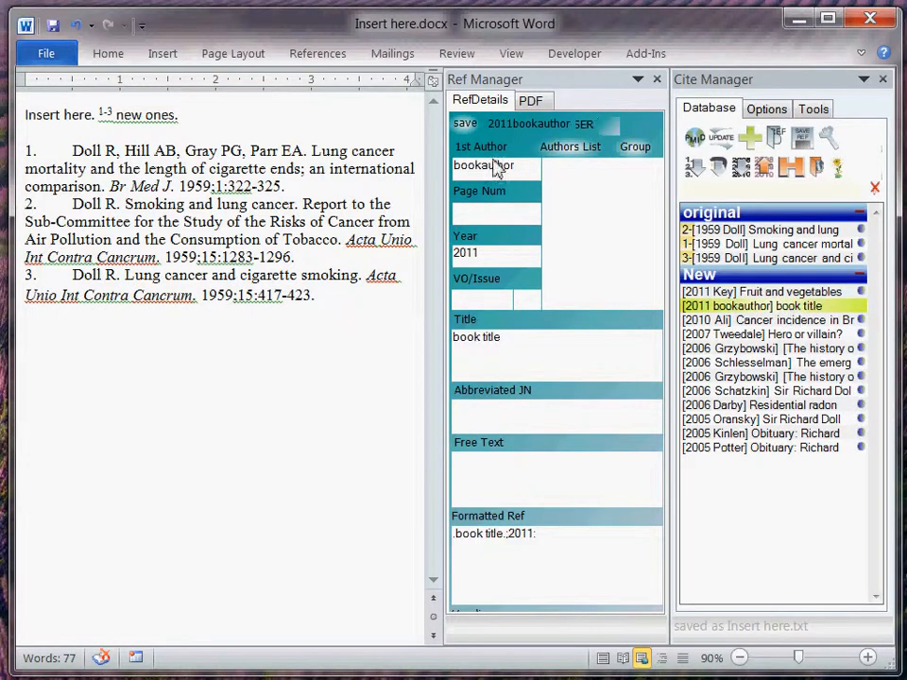
{"action": "left_click", "coordinate": [656, 80]}
Examine the PubMed abstract of the 2011 fruit and vegetables reference in a temporarily widened reference pane and close it
{"action": "left_click", "coordinate": [861, 292]}
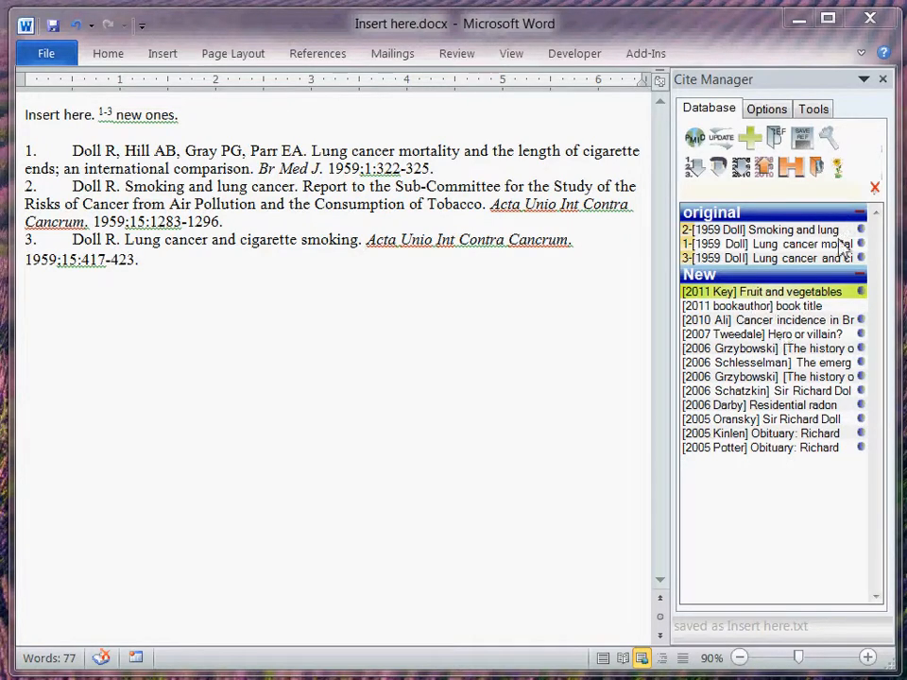
{"action": "left_click", "coordinate": [862, 292]}
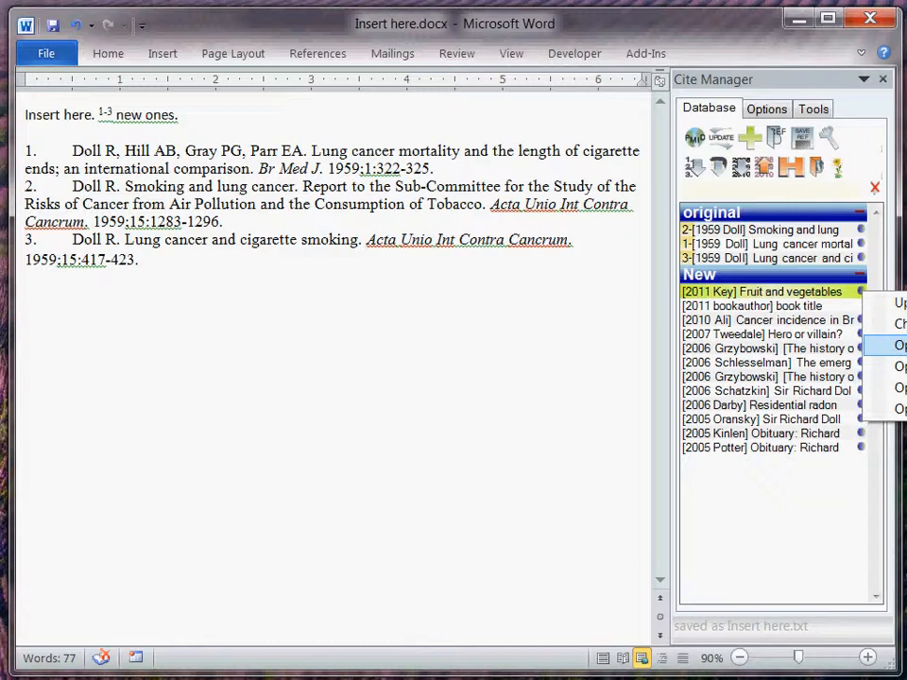
{"action": "left_click", "coordinate": [899, 345]}
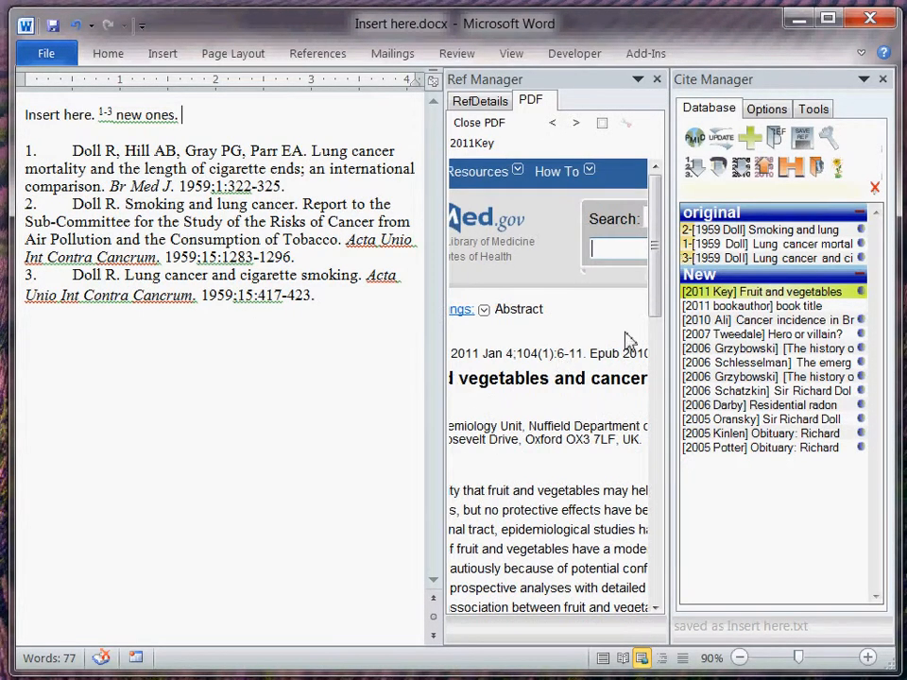
{"action": "left_click_drag", "start_coordinate": [658, 294], "coordinate": [652, 344]}
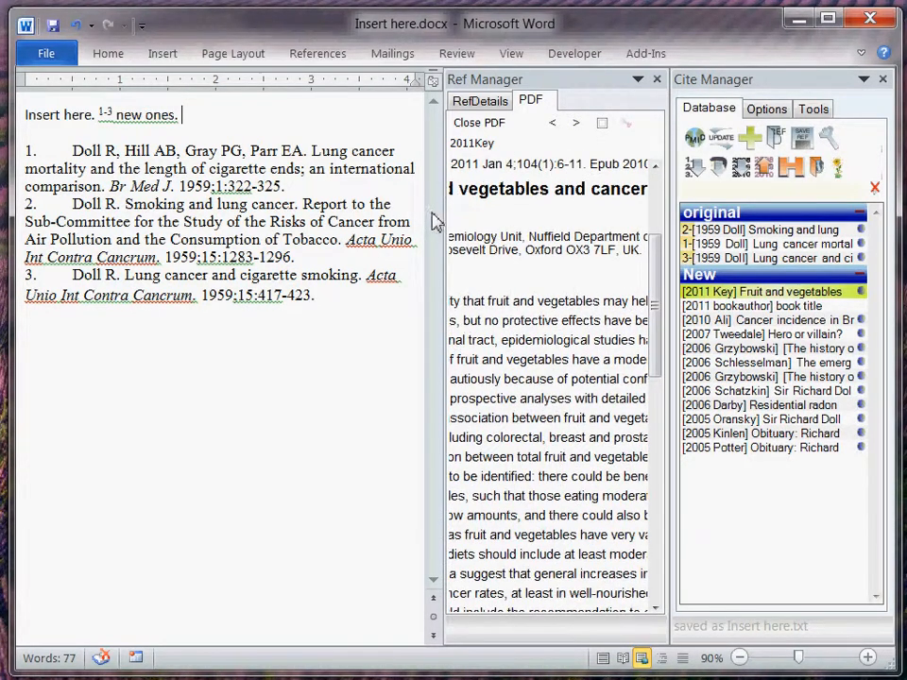
{"action": "left_click_drag", "start_coordinate": [448, 223], "coordinate": [268, 227]}
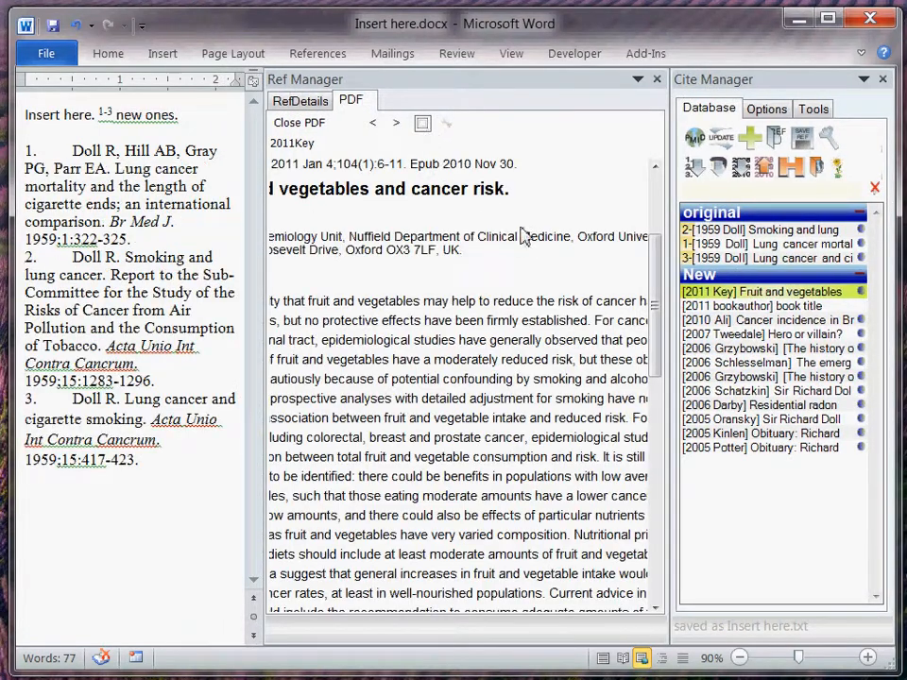
{"action": "left_click_drag", "start_coordinate": [652, 283], "coordinate": [652, 175]}
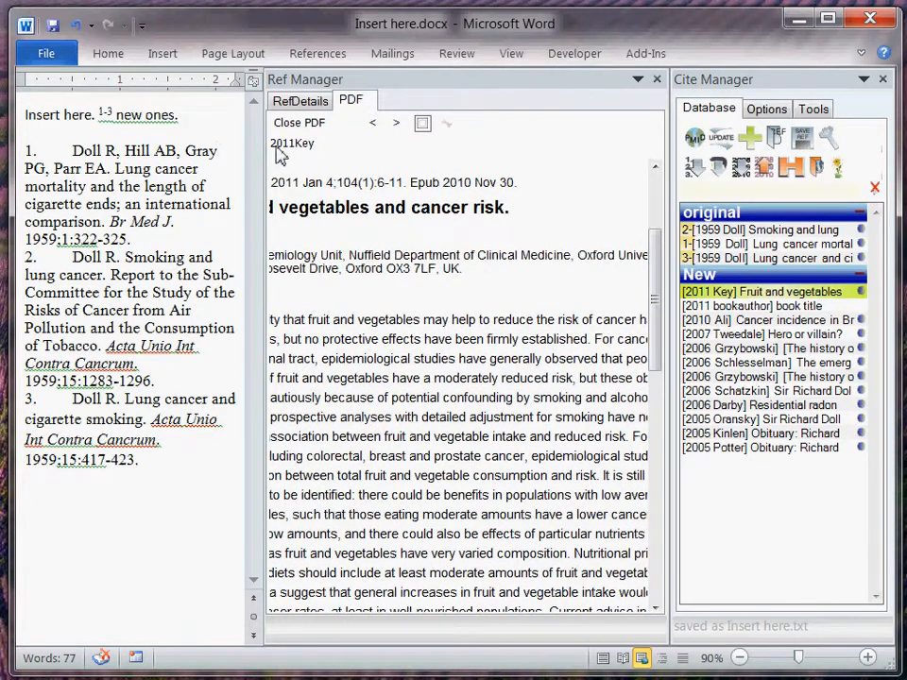
{"action": "left_click_drag", "start_coordinate": [267, 161], "coordinate": [430, 142]}
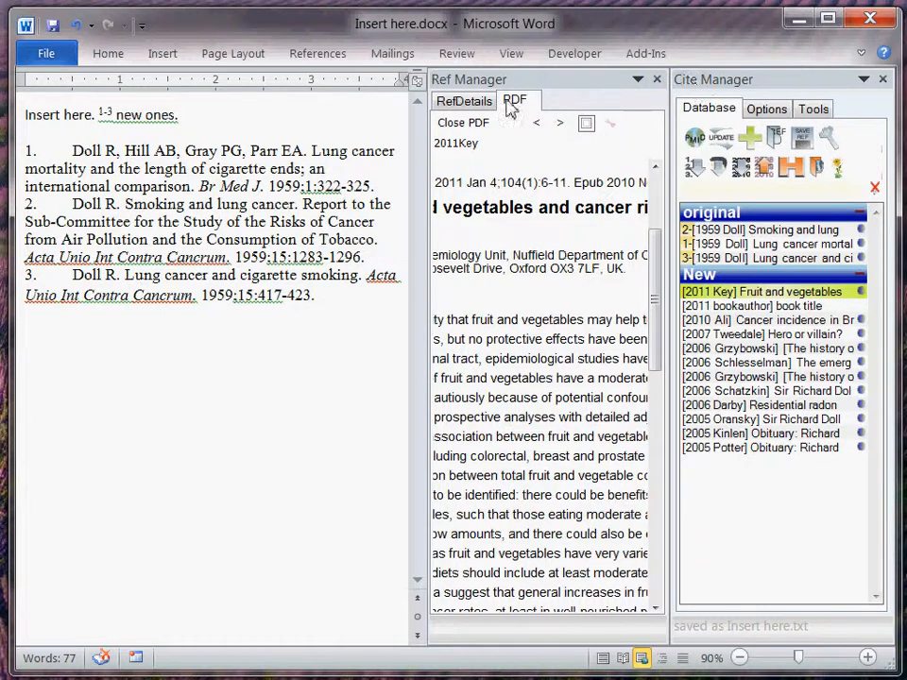
{"action": "left_click", "coordinate": [463, 102]}
{"action": "left_click", "coordinate": [656, 80]}
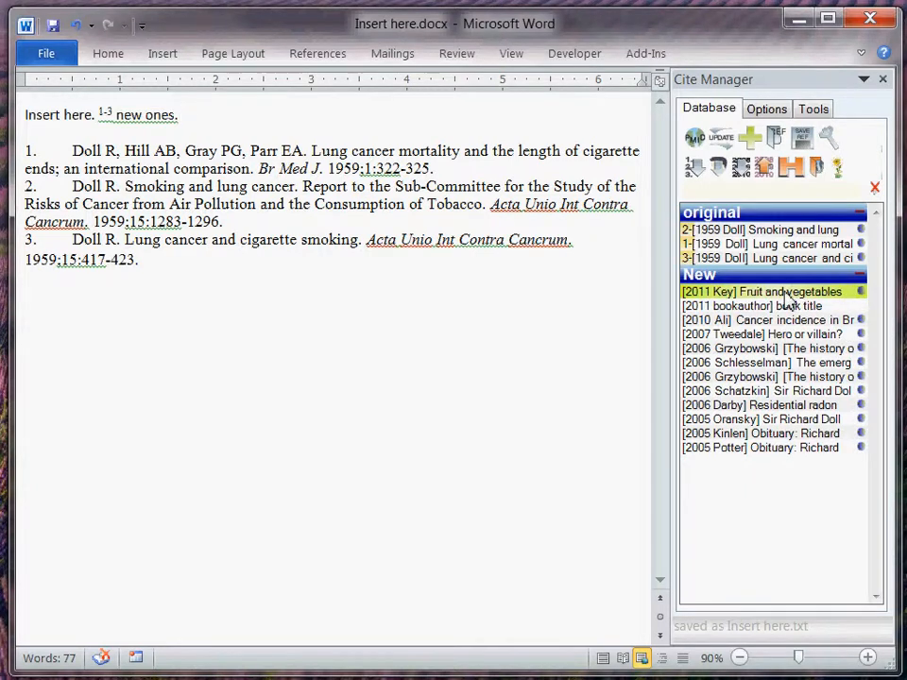
Try displaying the reference titles in full and on two lines, and return to one line per reference
{"action": "right_click", "coordinate": [719, 298]}
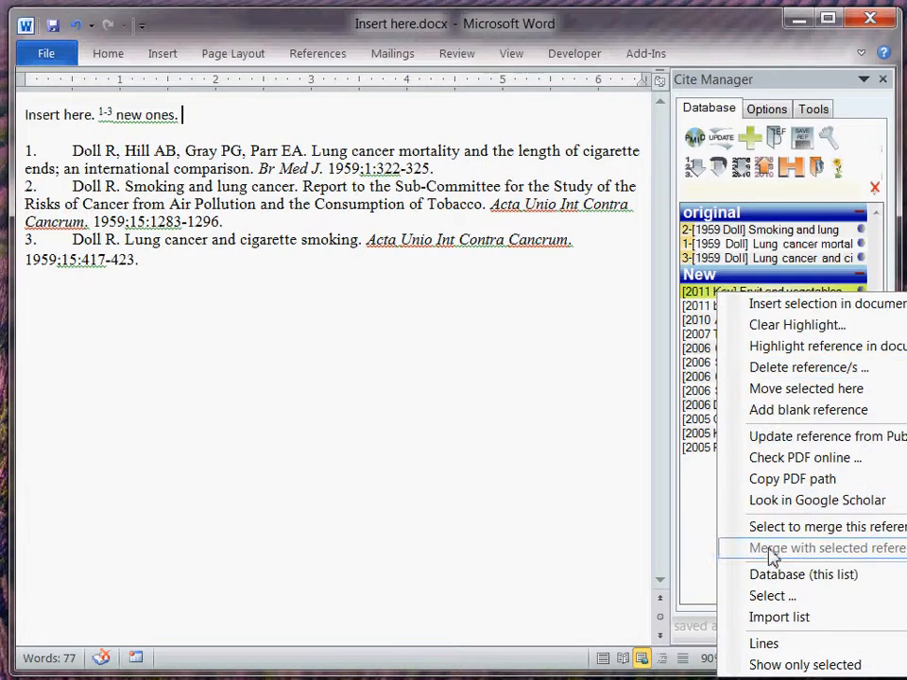
{"action": "left_click", "coordinate": [763, 645]}
{"action": "left_click_drag", "start_coordinate": [878, 299], "coordinate": [878, 243]}
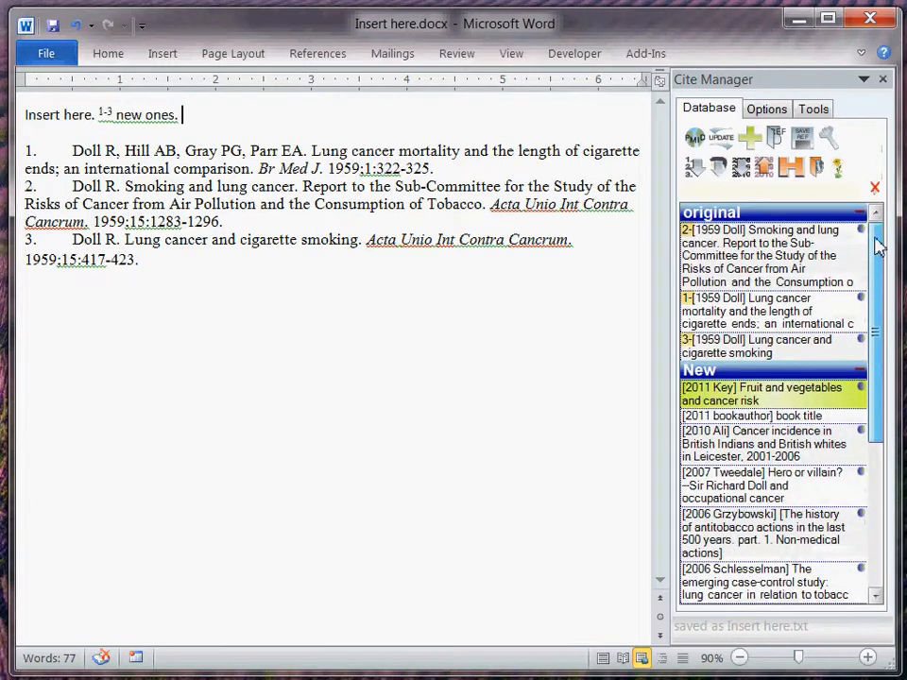
{"action": "left_click", "coordinate": [732, 256]}
{"action": "right_click", "coordinate": [733, 253]}
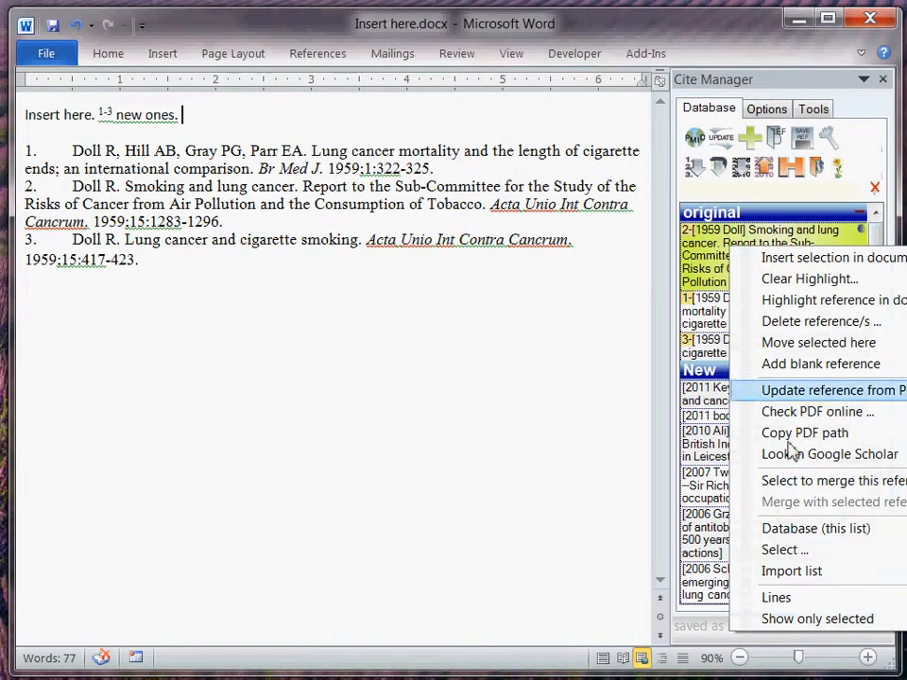
{"action": "left_click", "coordinate": [794, 597]}
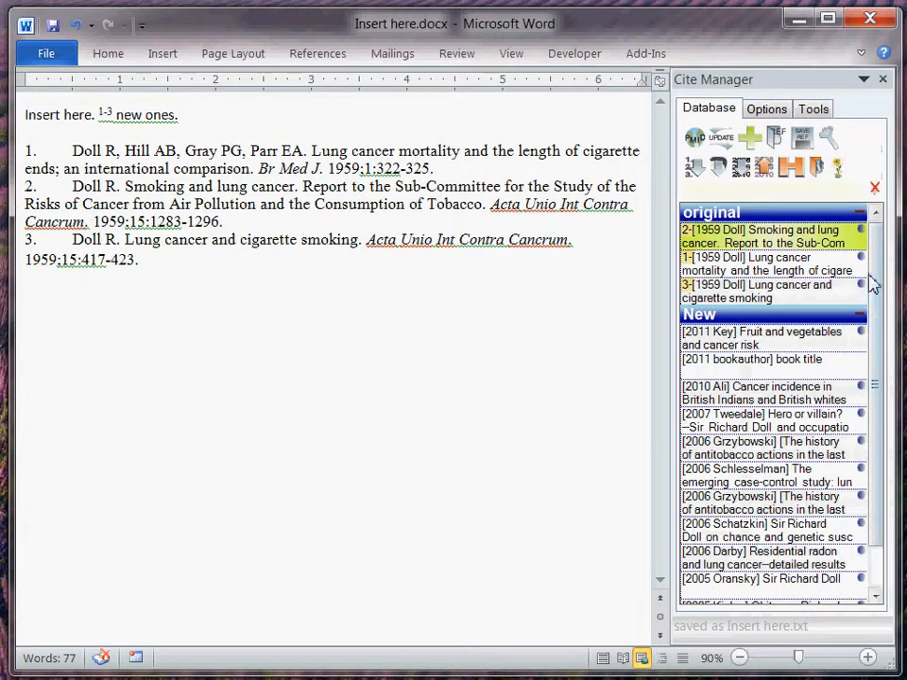
{"action": "left_click_drag", "start_coordinate": [870, 278], "coordinate": [877, 222]}
{"action": "right_click", "coordinate": [747, 238]}
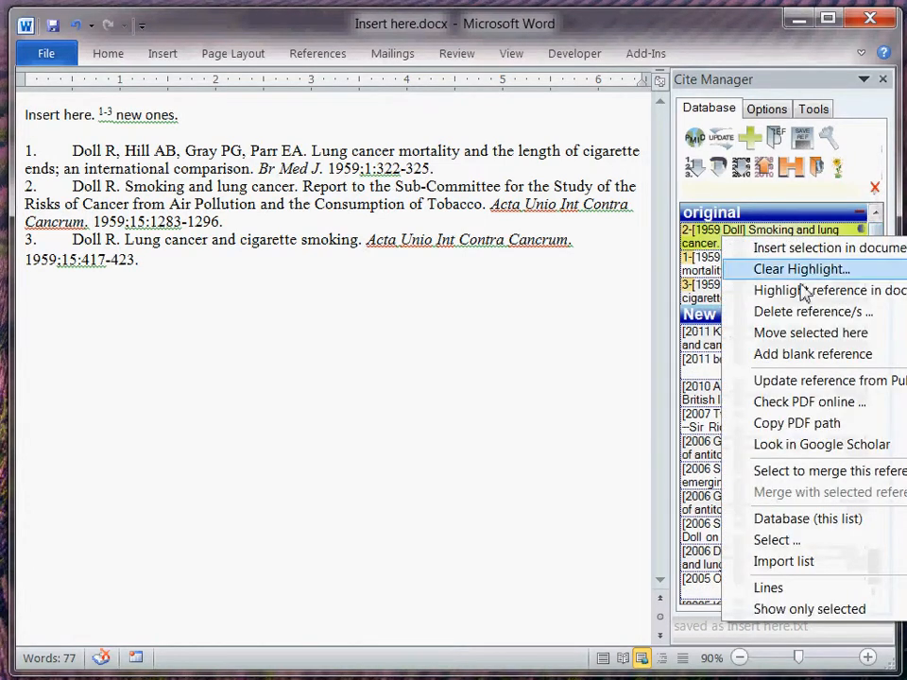
{"action": "left_click", "coordinate": [768, 587]}
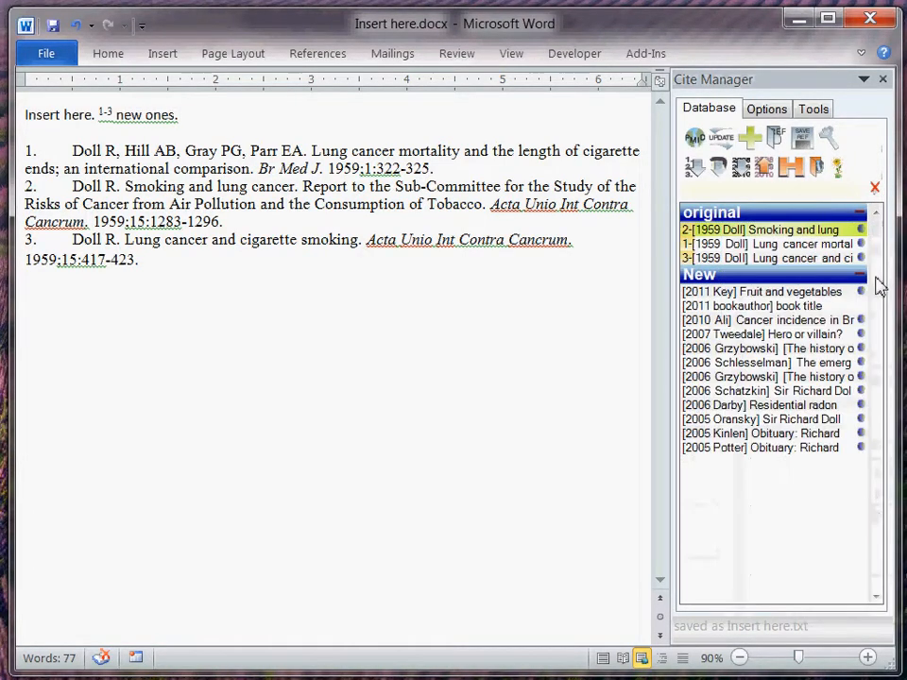
Collapse the references under the New heading and expand them again
{"action": "left_click", "coordinate": [862, 274]}
{"action": "left_click", "coordinate": [862, 276]}
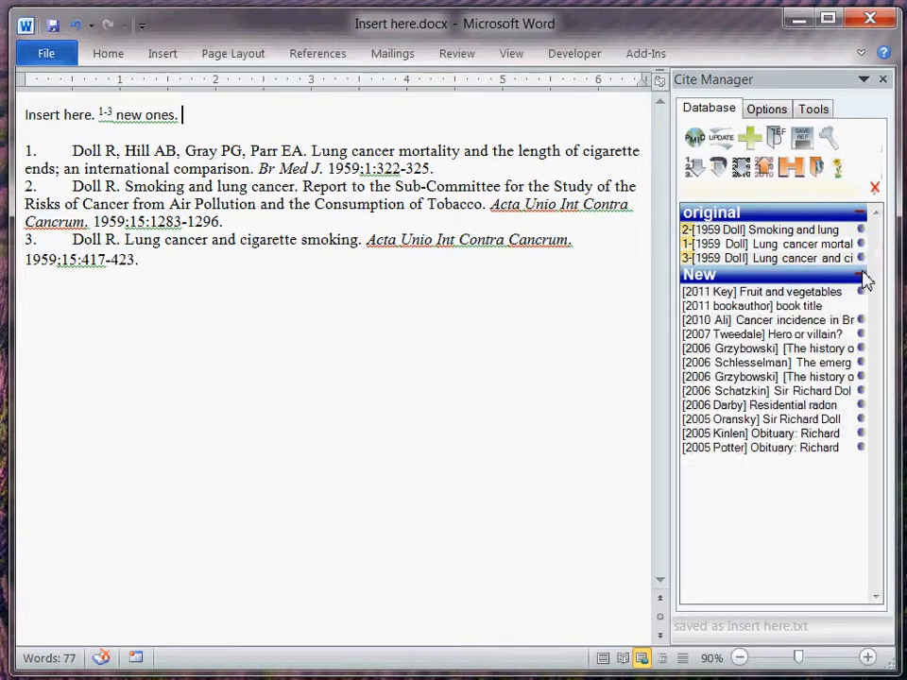
{"action": "left_click", "coordinate": [862, 277]}
{"action": "left_click", "coordinate": [862, 273]}
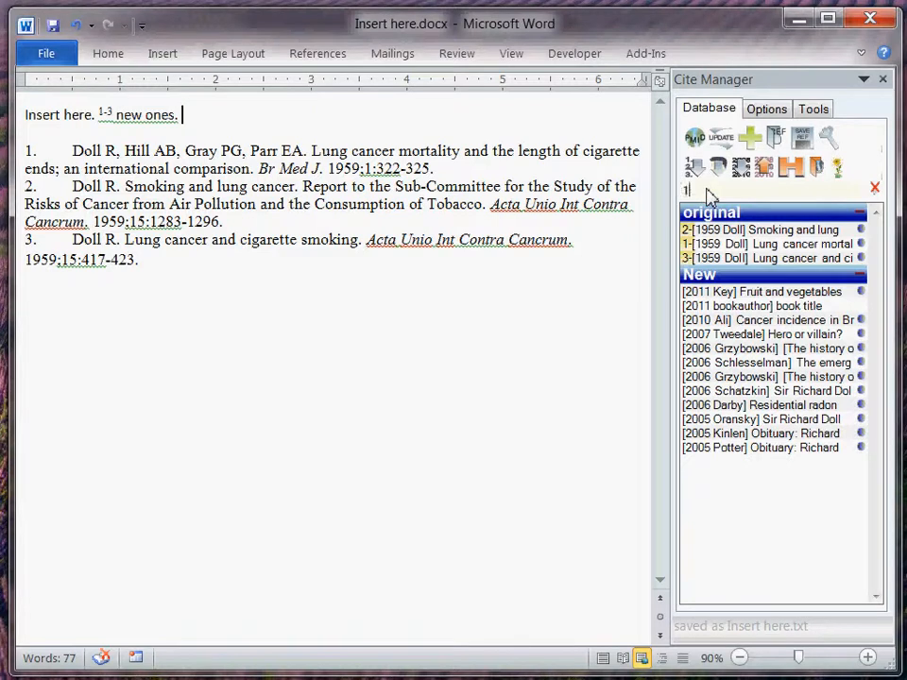
Filter the database by 1959, add the note "my ref" to the smoking and lung cancer reference and save it
{"action": "type", "text": "959"}
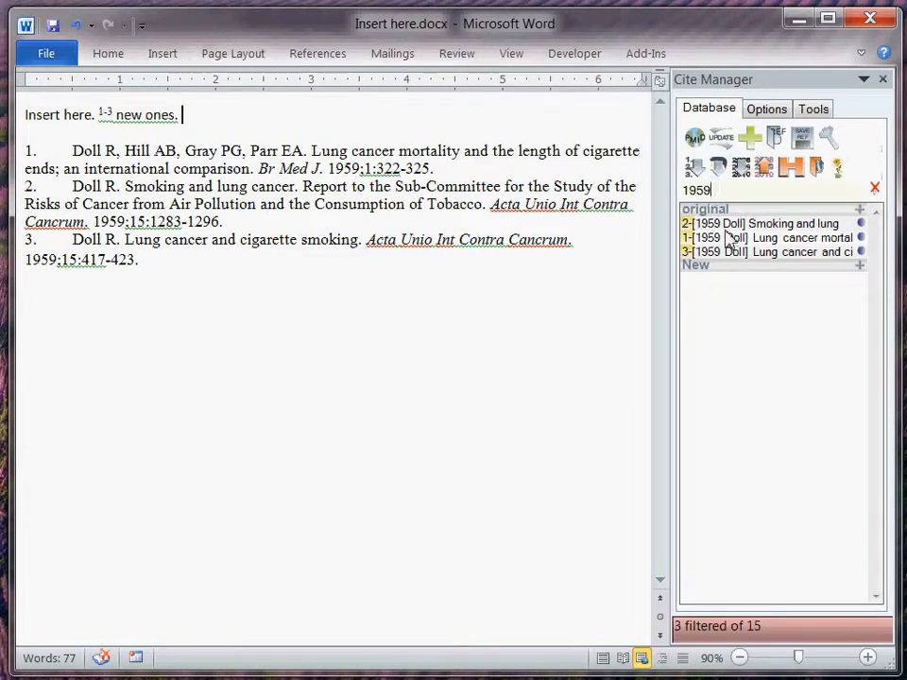
{"action": "double_click", "coordinate": [726, 225]}
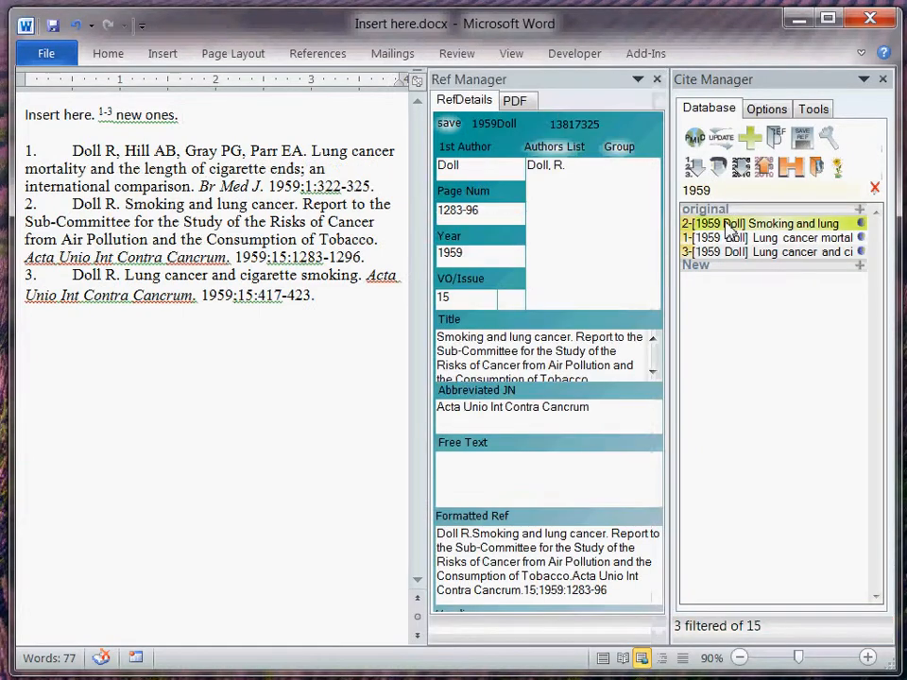
{"action": "scroll", "coordinate": [534, 392], "scroll_direction": "down", "scroll_amount": 3}
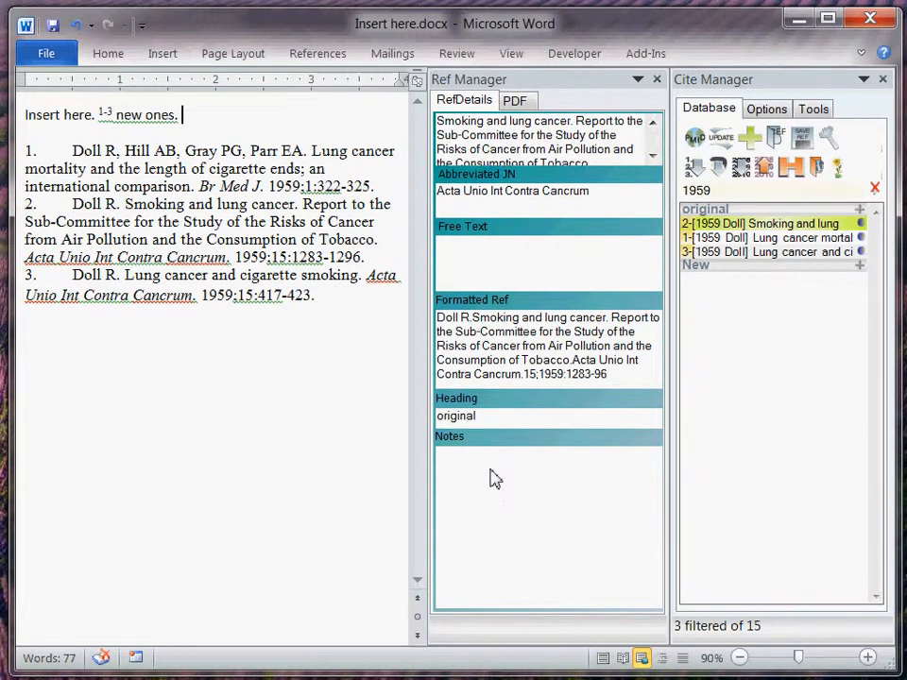
{"action": "left_click", "coordinate": [496, 450]}
{"action": "type", "text": "my ref"}
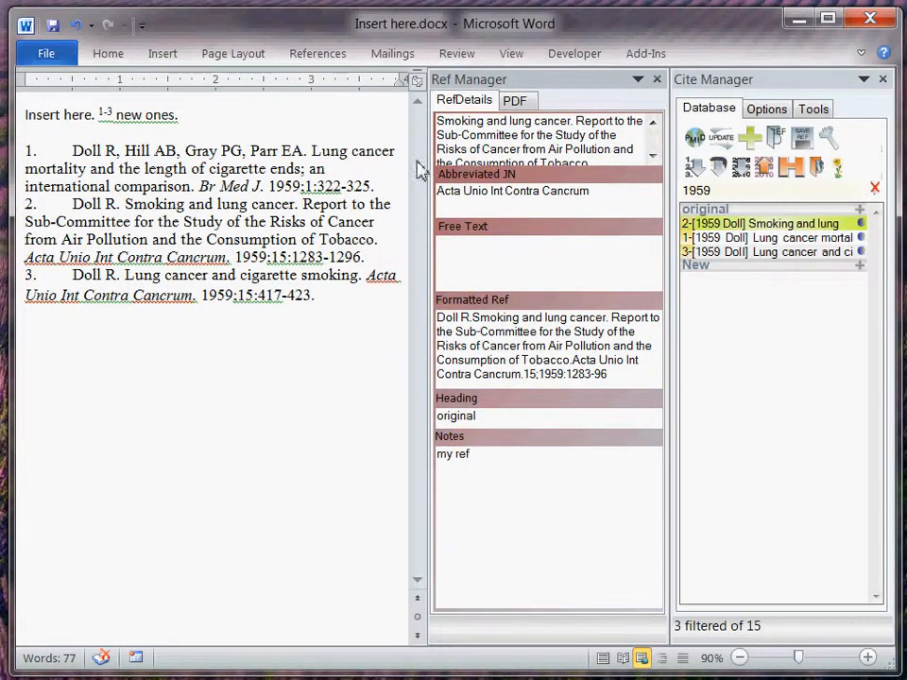
{"action": "scroll", "coordinate": [523, 429], "scroll_direction": "up", "scroll_amount": 3}
{"action": "left_click", "coordinate": [450, 126]}
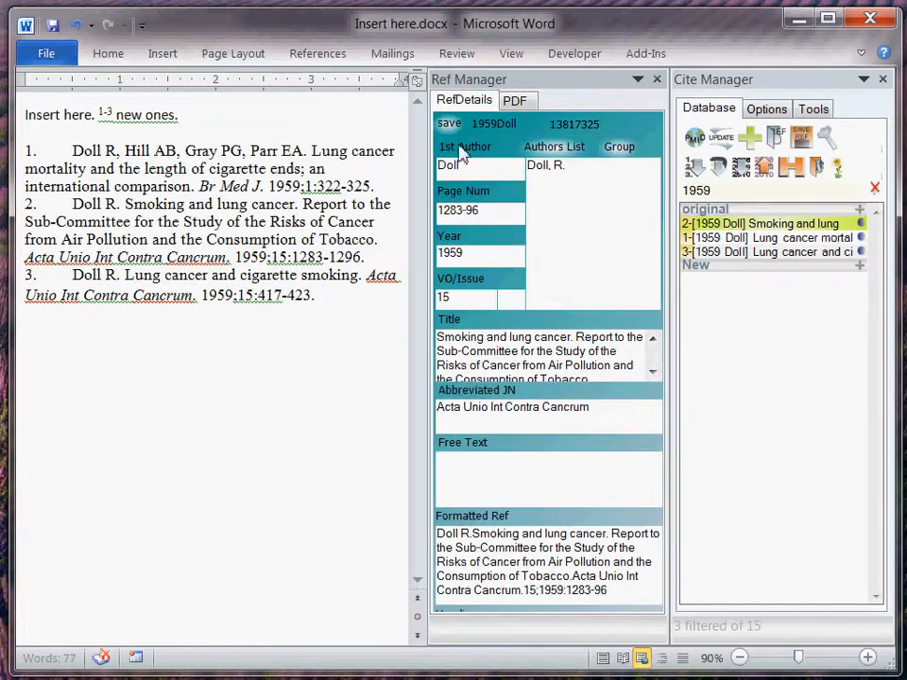
{"action": "left_click", "coordinate": [657, 80]}
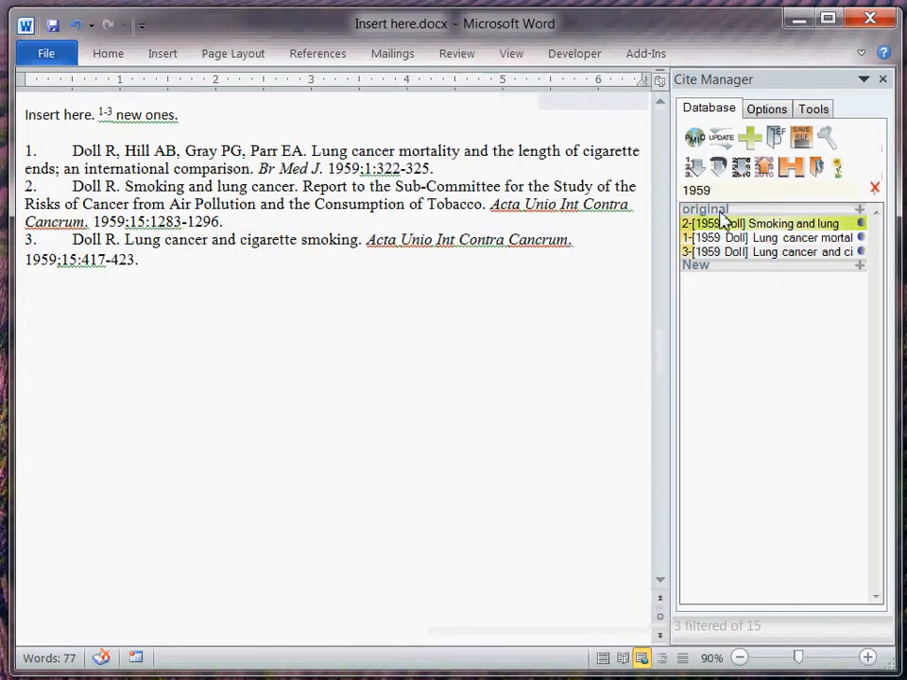
Search the database for the note text "my ref" and clear the filter
{"action": "type", "text": "my ref"}
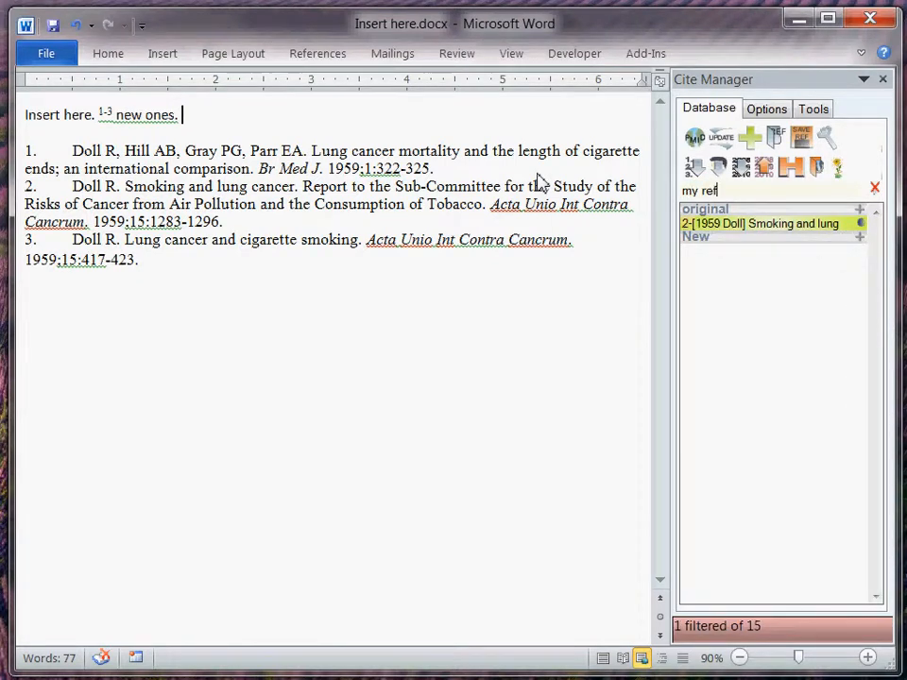
{"action": "left_click", "coordinate": [875, 188]}
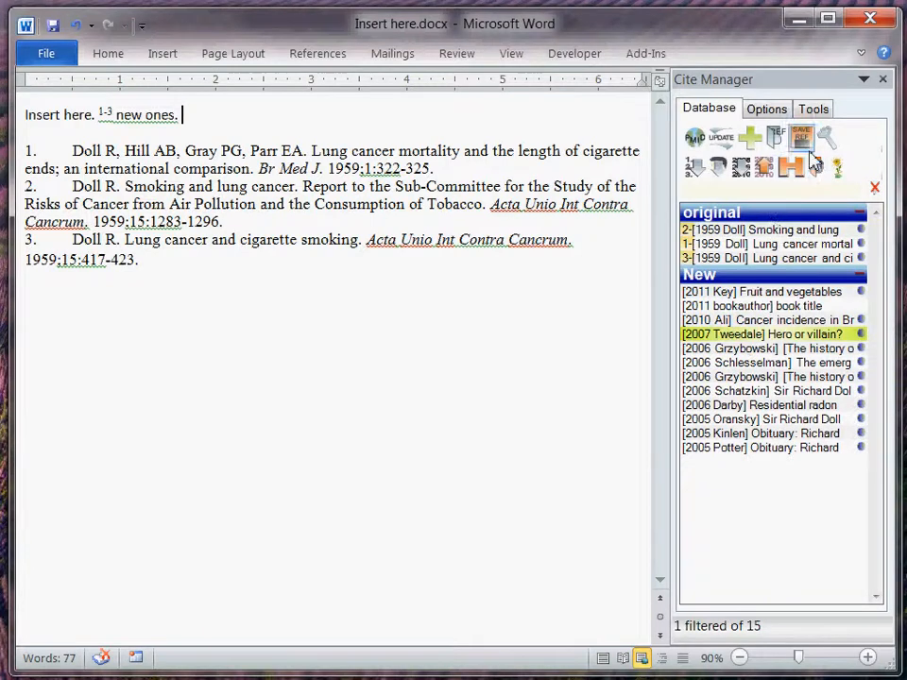